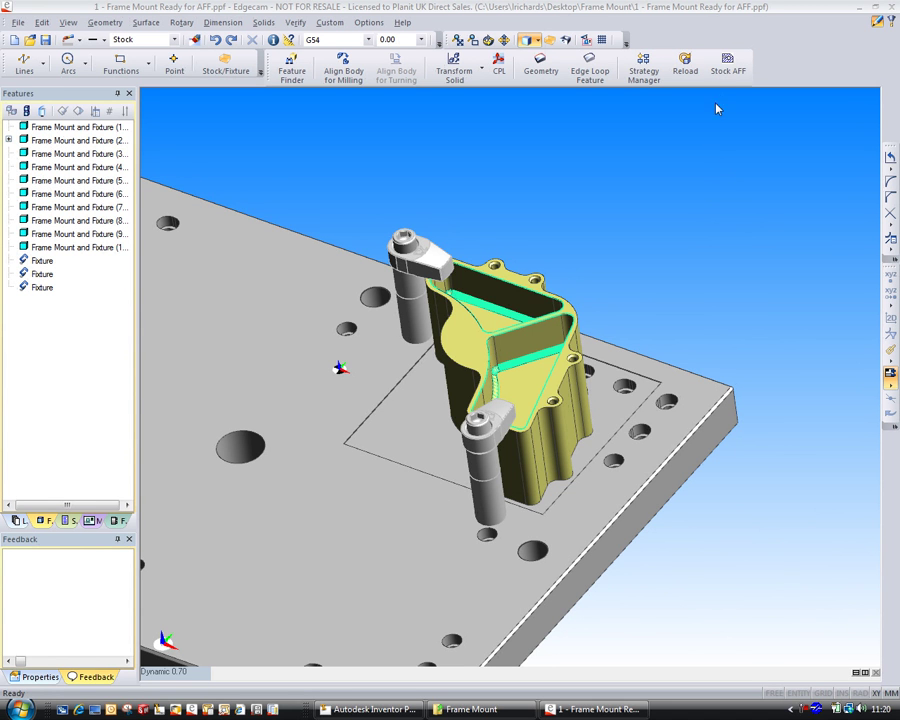
Create an automatic box stock with 0.5 offsets around the frame mount, then show Feature Finder's Mill options.
{"action": "left_click", "coordinate": [722, 72]}
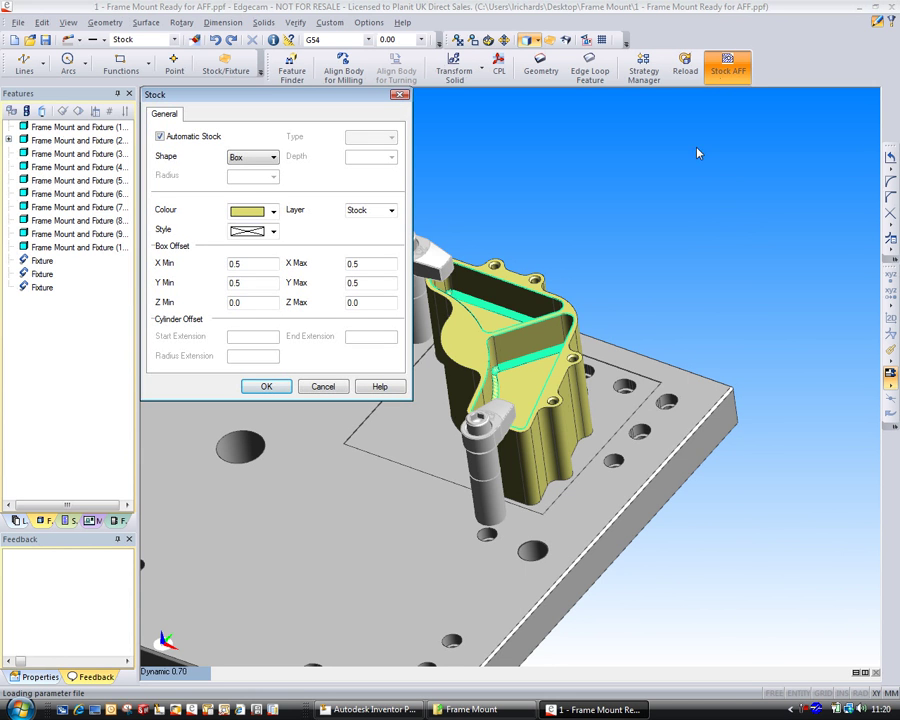
{"action": "double_click", "coordinate": [240, 264]}
{"action": "double_click", "coordinate": [350, 263]}
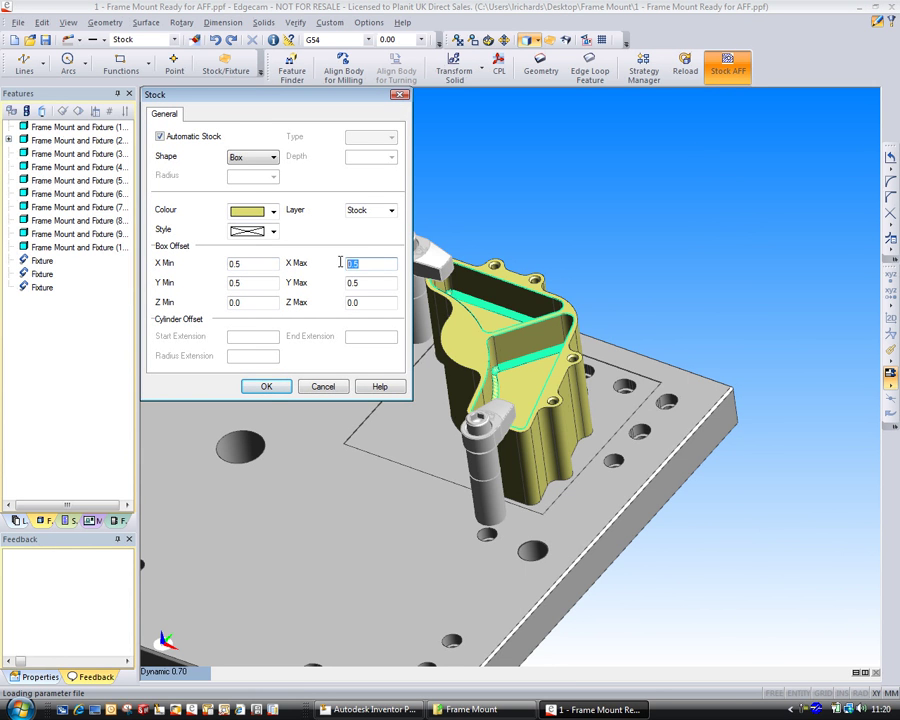
{"action": "left_click", "coordinate": [268, 391]}
{"action": "left_click", "coordinate": [204, 118]}
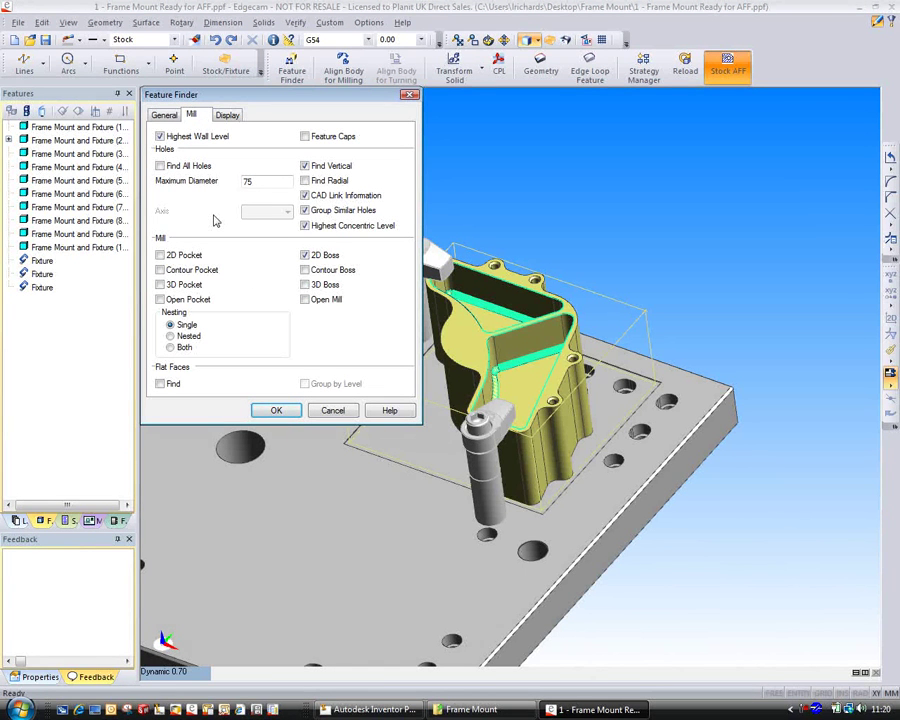
Run feature finding, which finds 2 features and creates the Fanuc 3-axis machining sequence.
{"action": "left_click", "coordinate": [276, 410]}
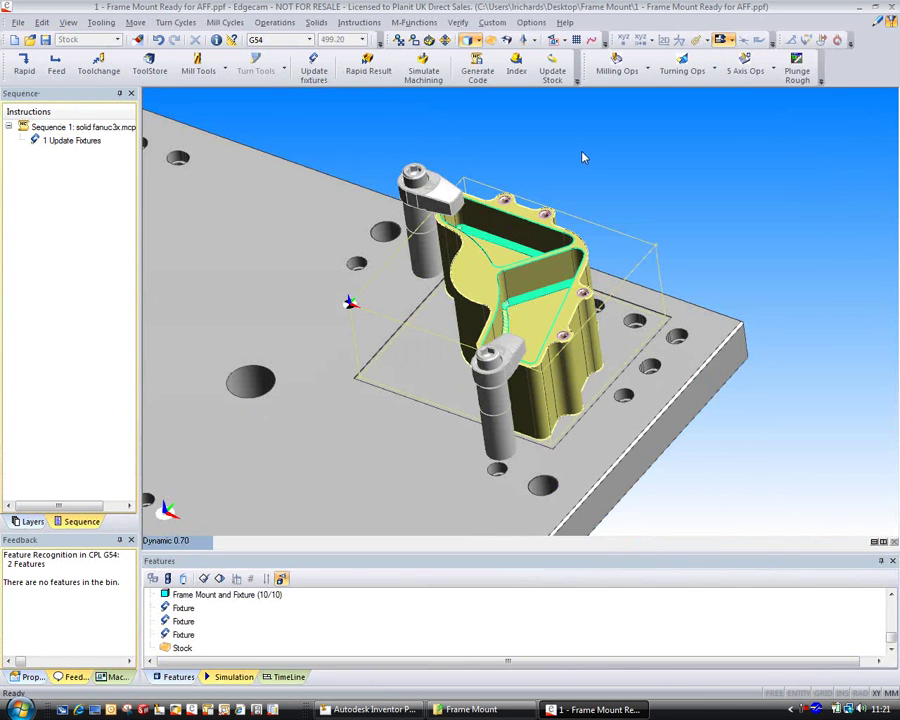
Start a new Roughing Operation with the frame mount picked as its geometry.
{"action": "left_click", "coordinate": [648, 76]}
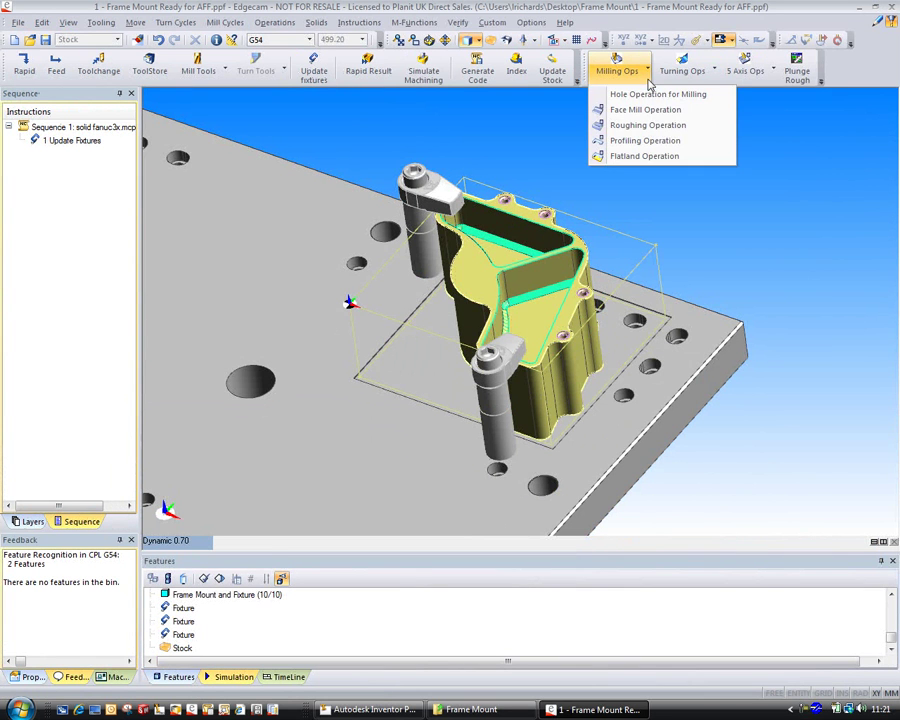
{"action": "left_click", "coordinate": [706, 126]}
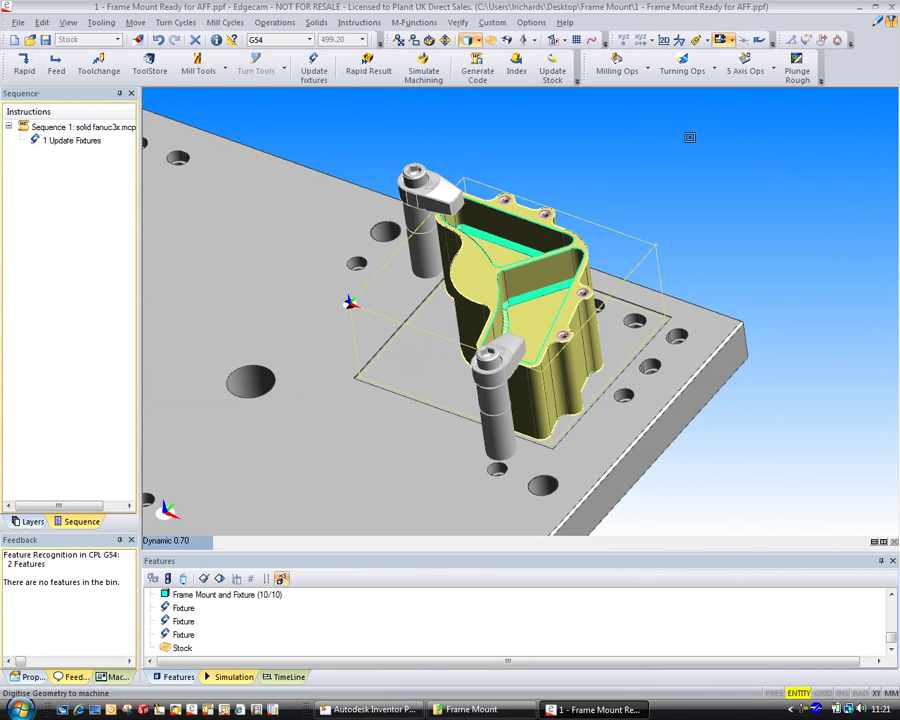
{"action": "left_click", "coordinate": [530, 212]}
{"action": "right_click", "coordinate": [524, 144]}
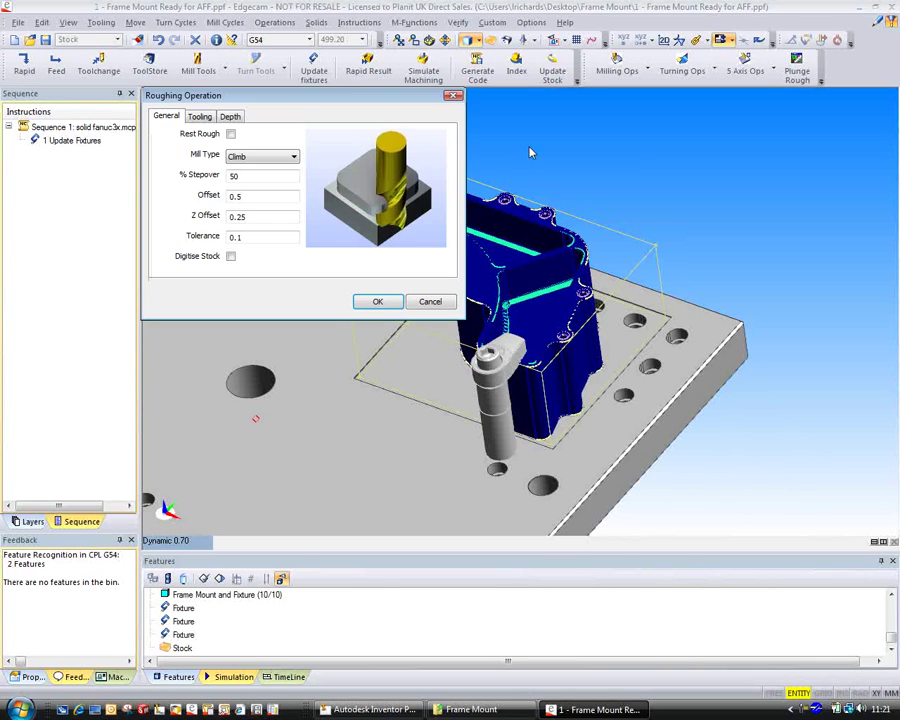
Set the roughing Z Offset to 0 and enable Digitise Stock.
{"action": "mouse_move", "coordinate": [264, 176]}
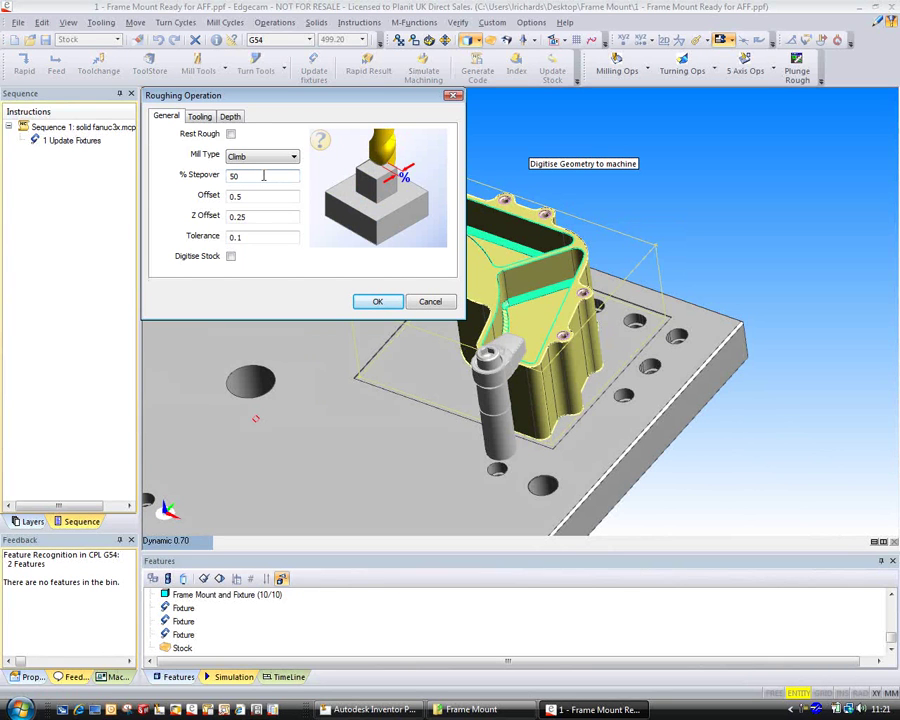
{"action": "double_click", "coordinate": [264, 176]}
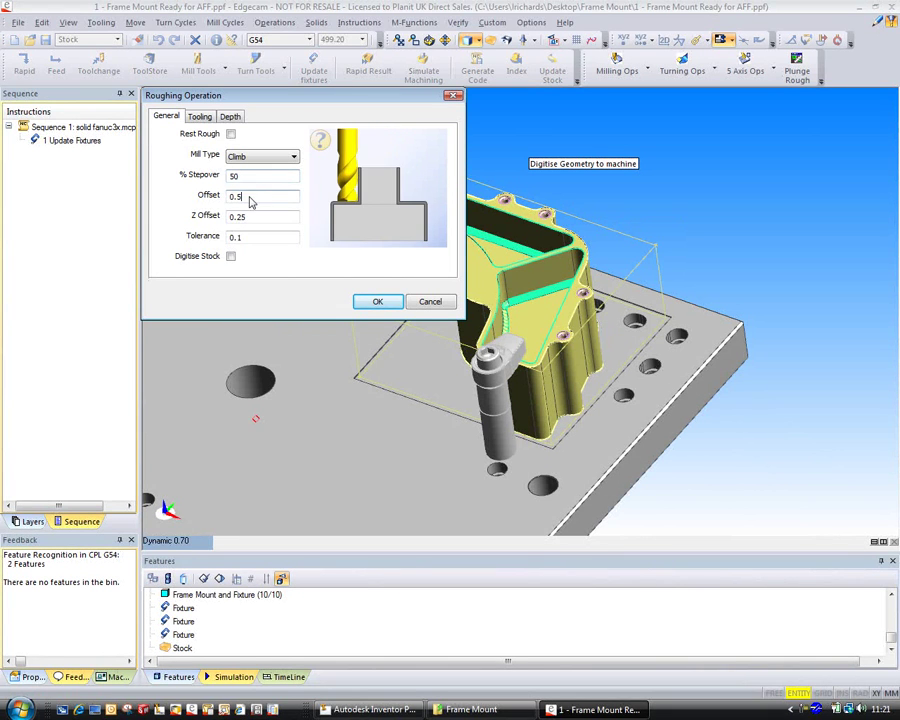
{"action": "double_click", "coordinate": [251, 197]}
{"action": "double_click", "coordinate": [257, 216]}
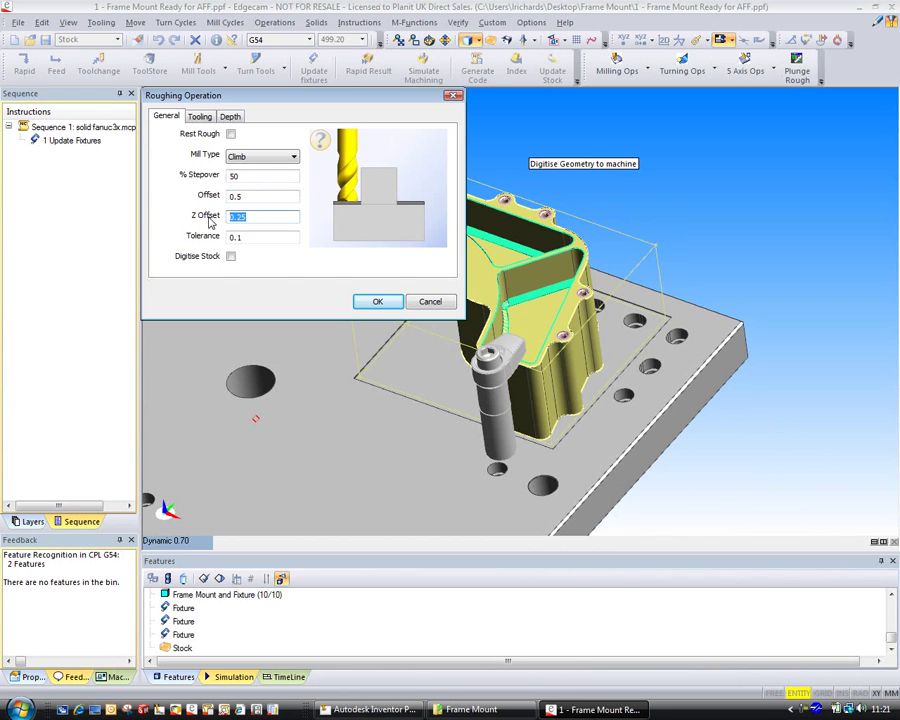
{"action": "type", "text": "0"}
{"action": "left_click", "coordinate": [269, 236]}
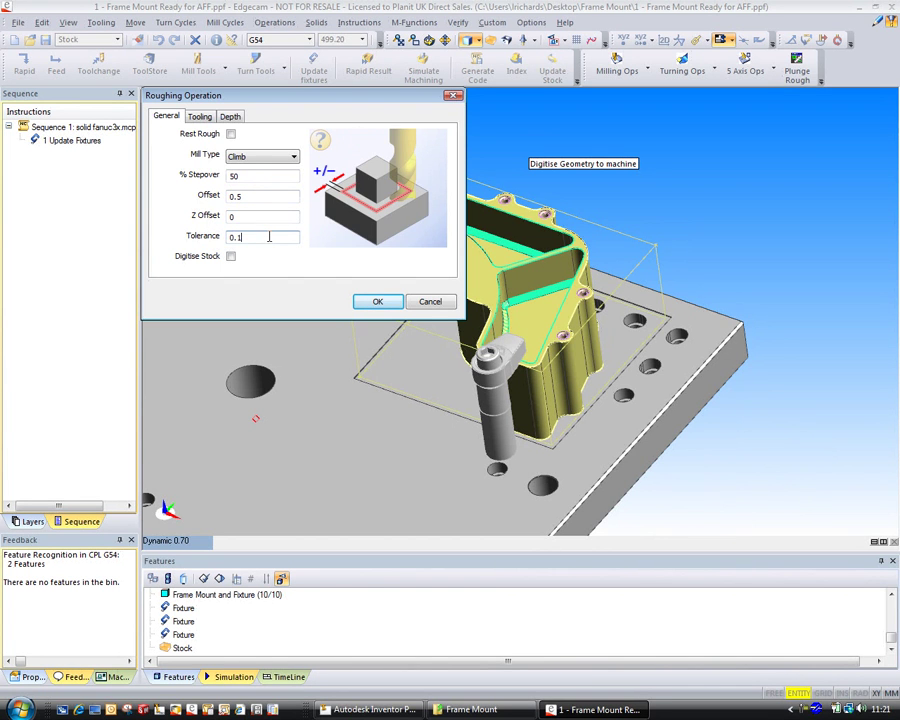
{"action": "left_click", "coordinate": [264, 176]}
{"action": "mouse_move", "coordinate": [323, 150]}
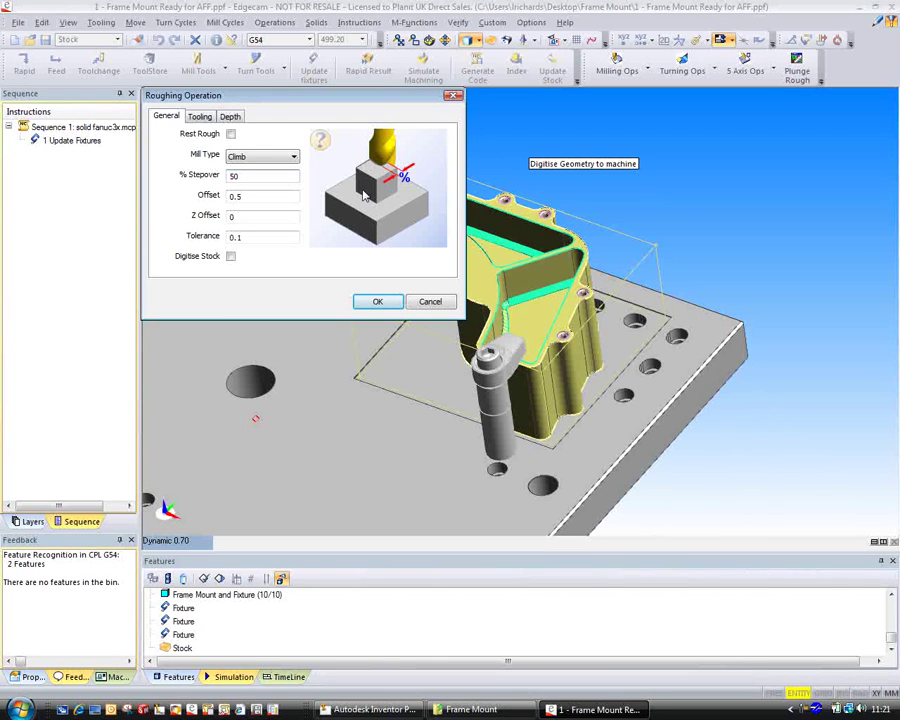
{"action": "left_click", "coordinate": [231, 257]}
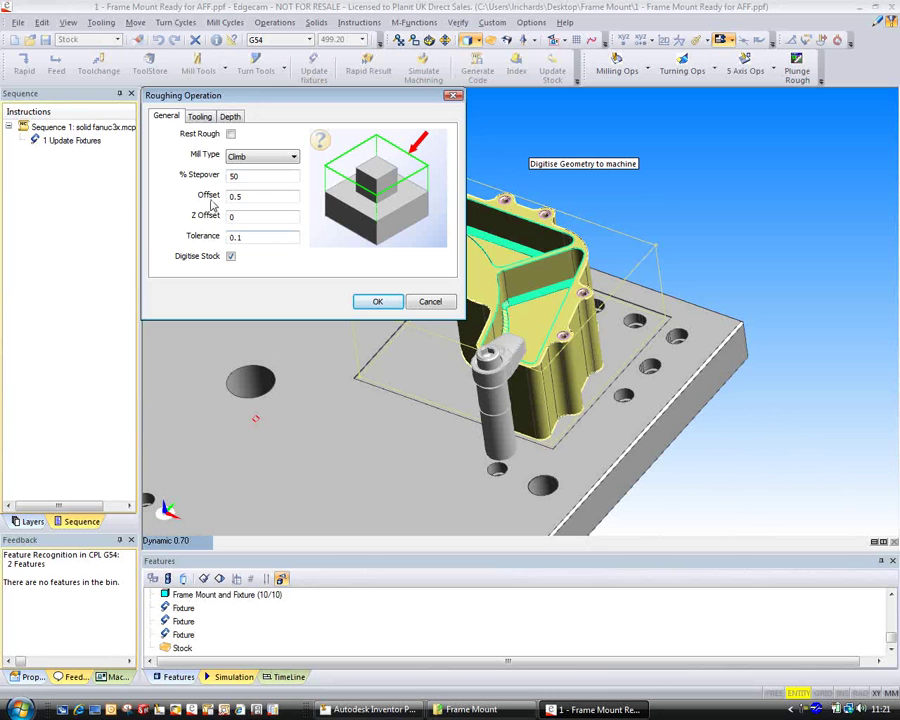
Choose the 50.0 mm Multi-Flute End Mill from the tool library for roughing.
{"action": "left_click", "coordinate": [199, 117]}
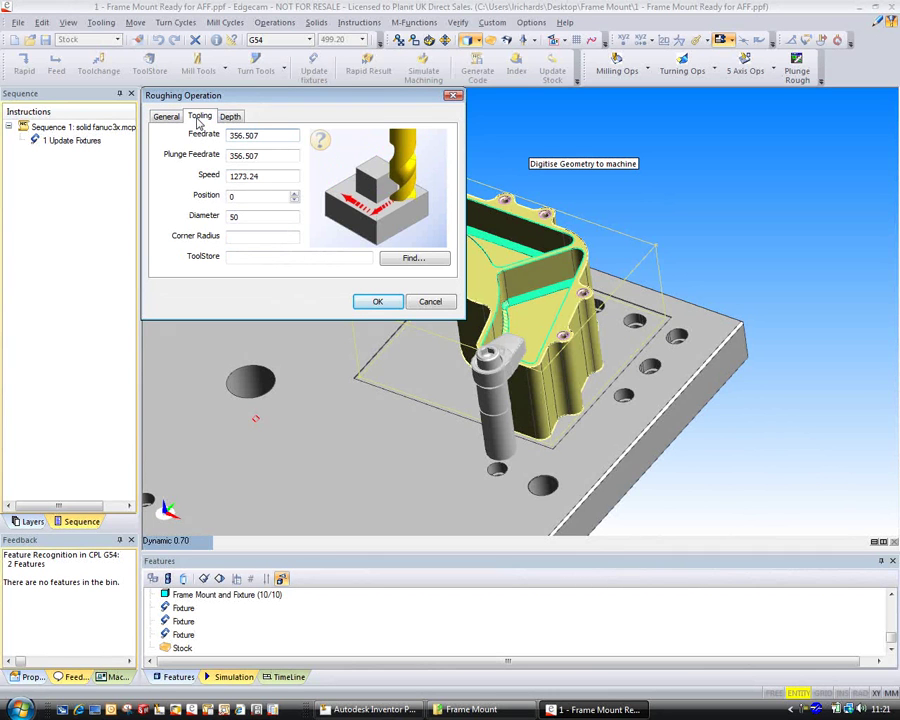
{"action": "left_click", "coordinate": [415, 259]}
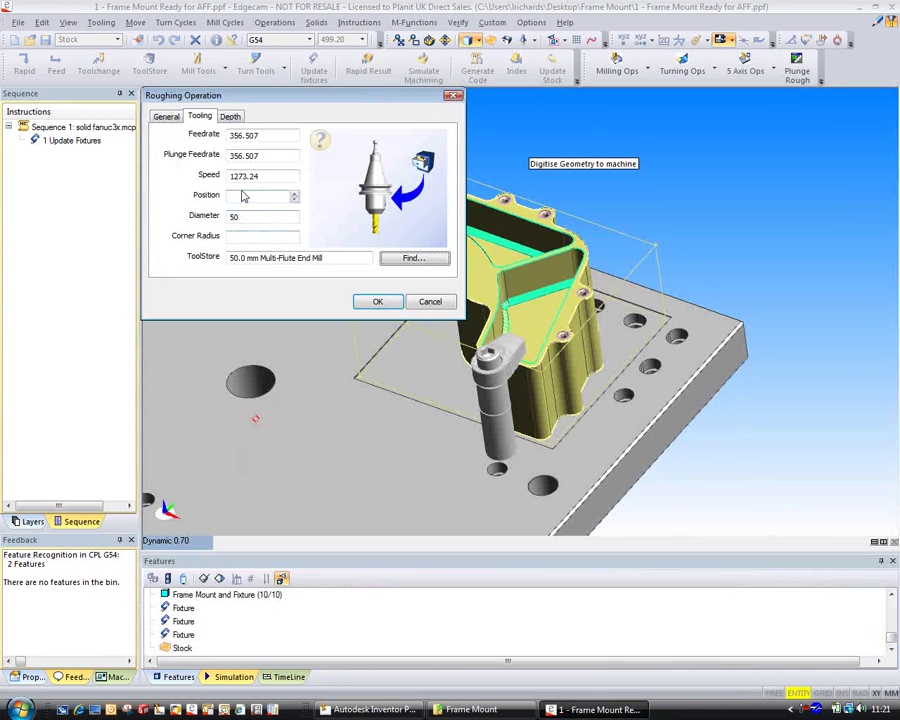
{"action": "left_click", "coordinate": [241, 194]}
{"action": "type", "text": "0"}
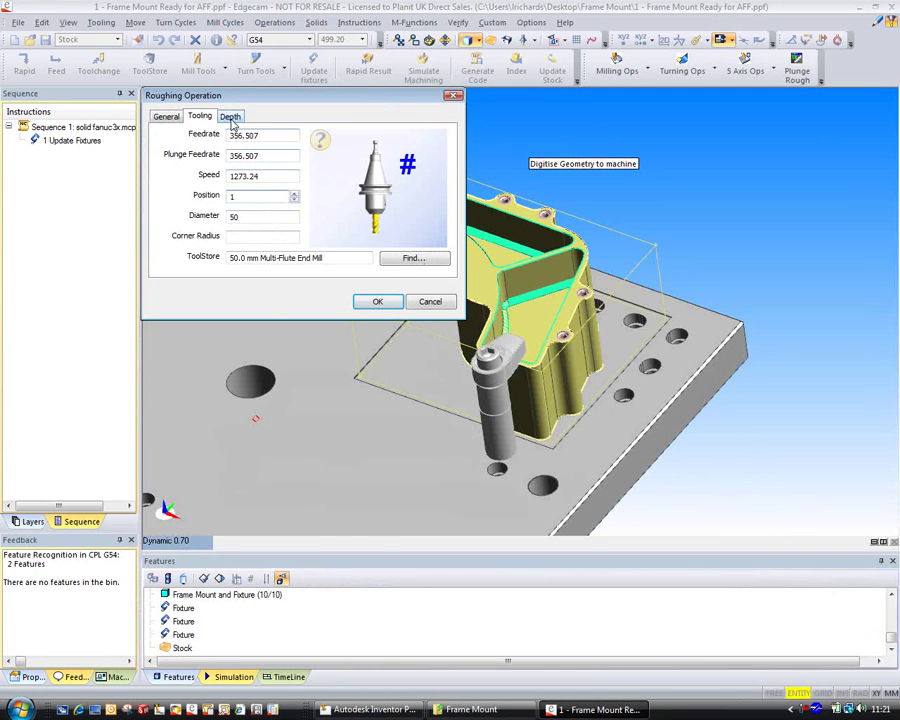
Set the Cut Increment to 10, accept, and pick the stock to generate the roughing toolpath.
{"action": "left_click", "coordinate": [230, 116]}
{"action": "left_click", "coordinate": [251, 197]}
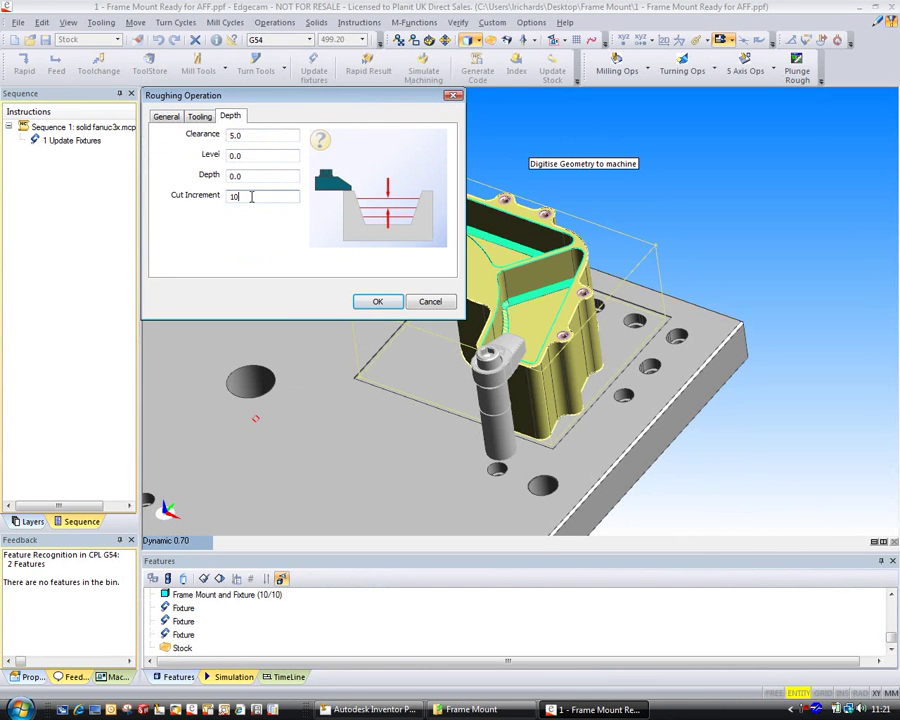
{"action": "left_click", "coordinate": [386, 302]}
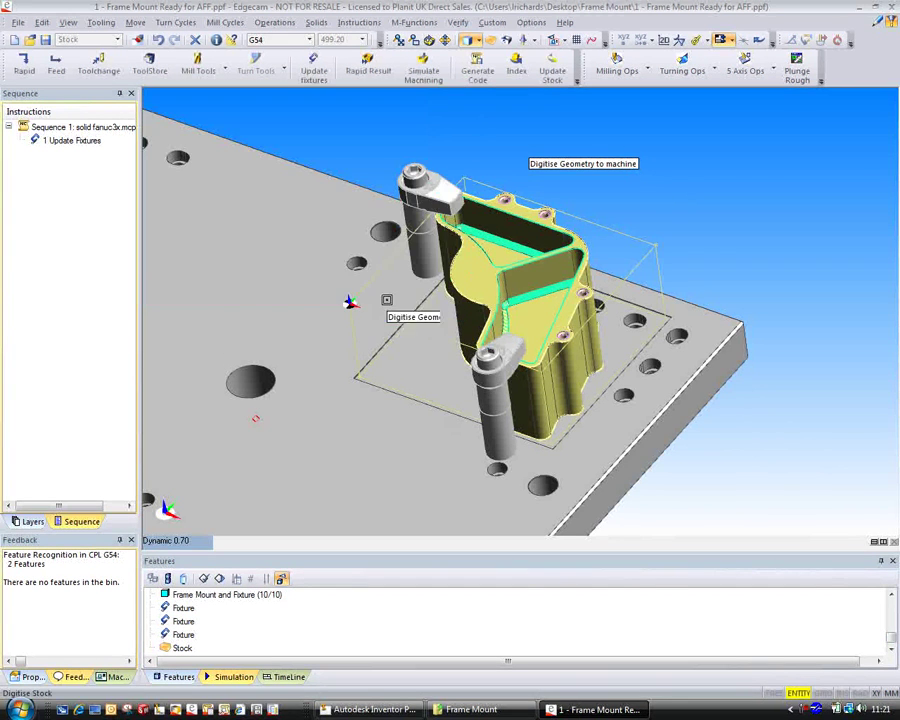
{"action": "left_click", "coordinate": [375, 278]}
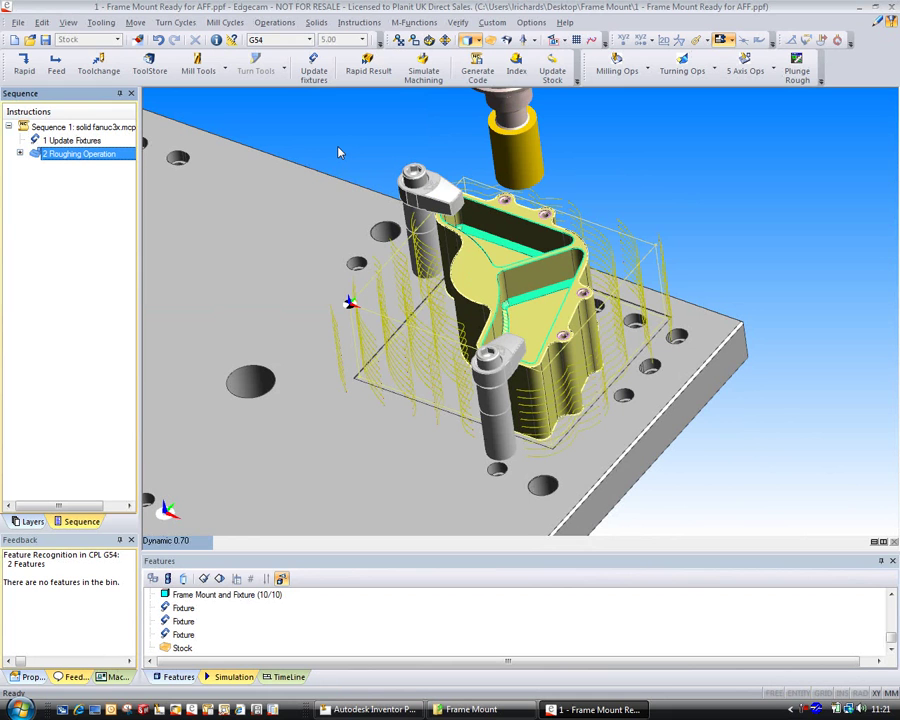
{"action": "left_click", "coordinate": [423, 70]}
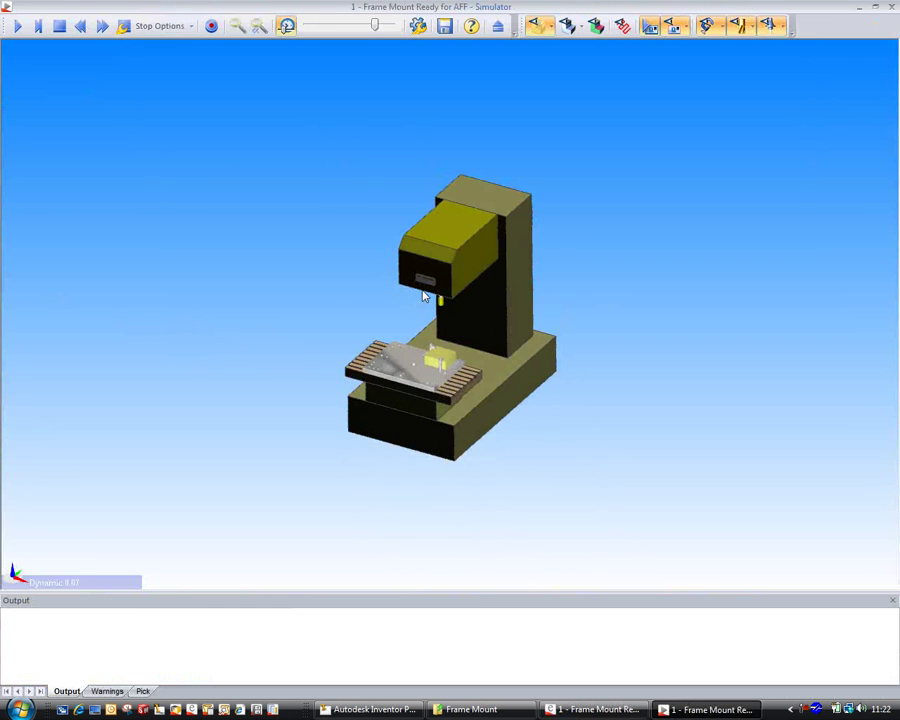
Play the roughing simulation and zoom in on the cutter's collision with a fixture clamp.
{"action": "left_click", "coordinate": [16, 26]}
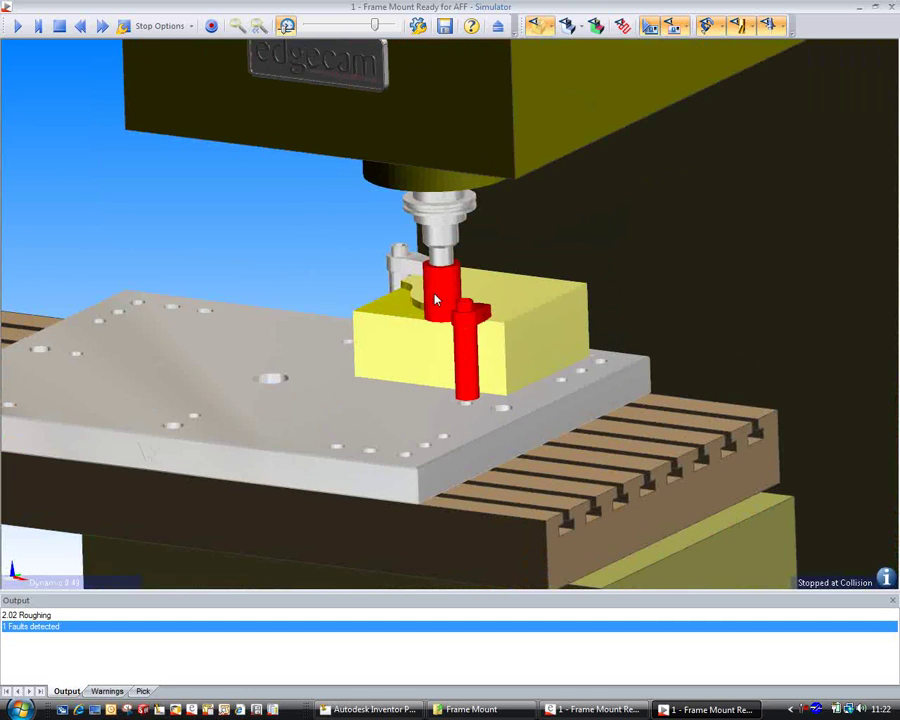
{"action": "middle_click_drag", "start_coordinate": [435, 299], "coordinate": [505, 343]}
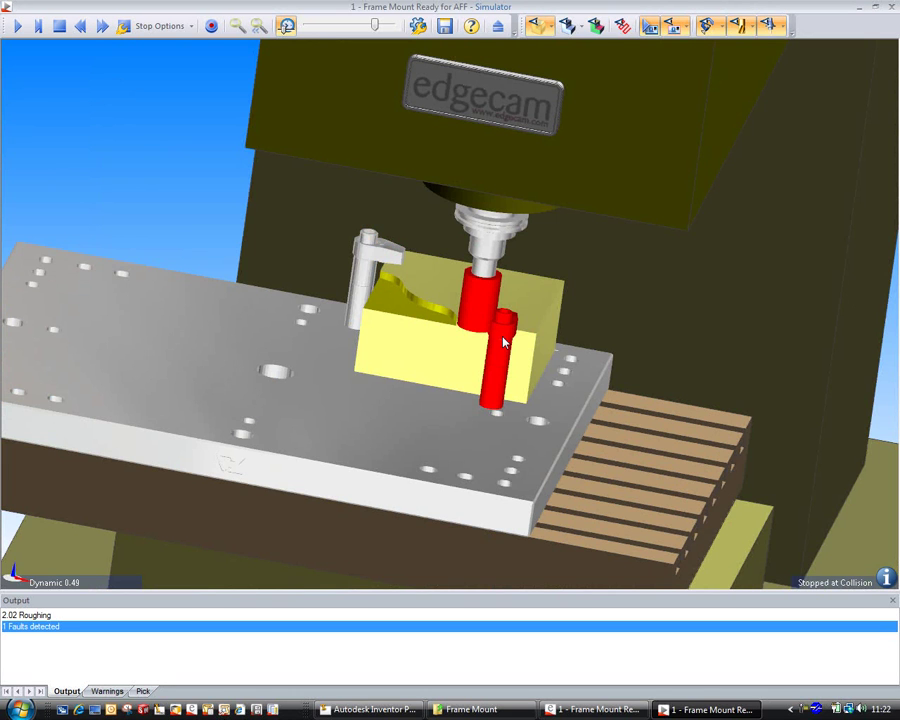
{"action": "middle_click_drag", "start_coordinate": [517, 340], "coordinate": [476, 342]}
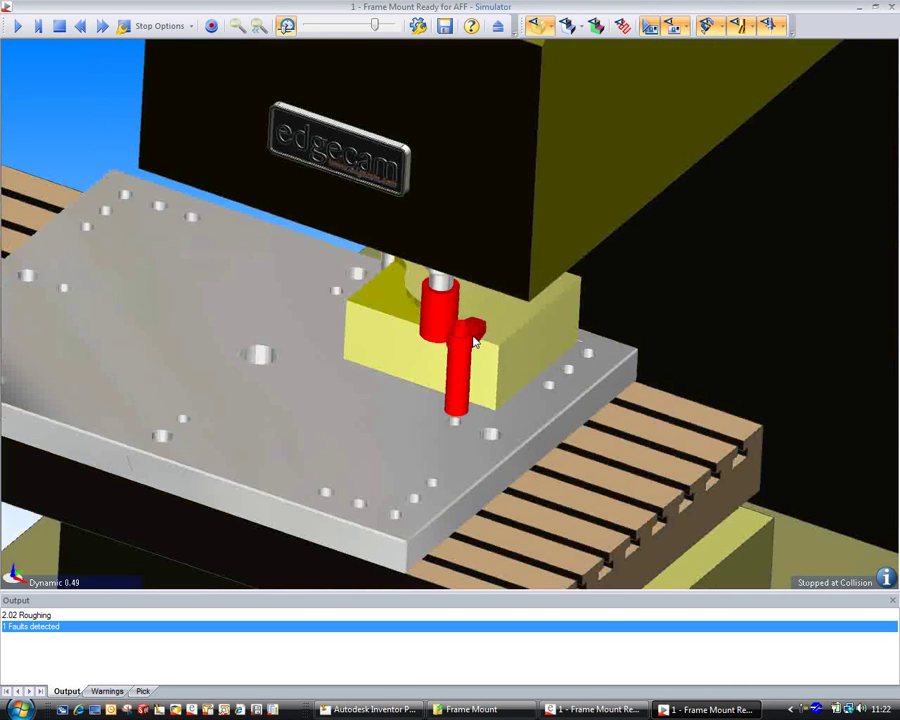
Edit the roughing toolpath to use Check Fixtures with a Fixture Offset of 2.
{"action": "left_click", "coordinate": [498, 26]}
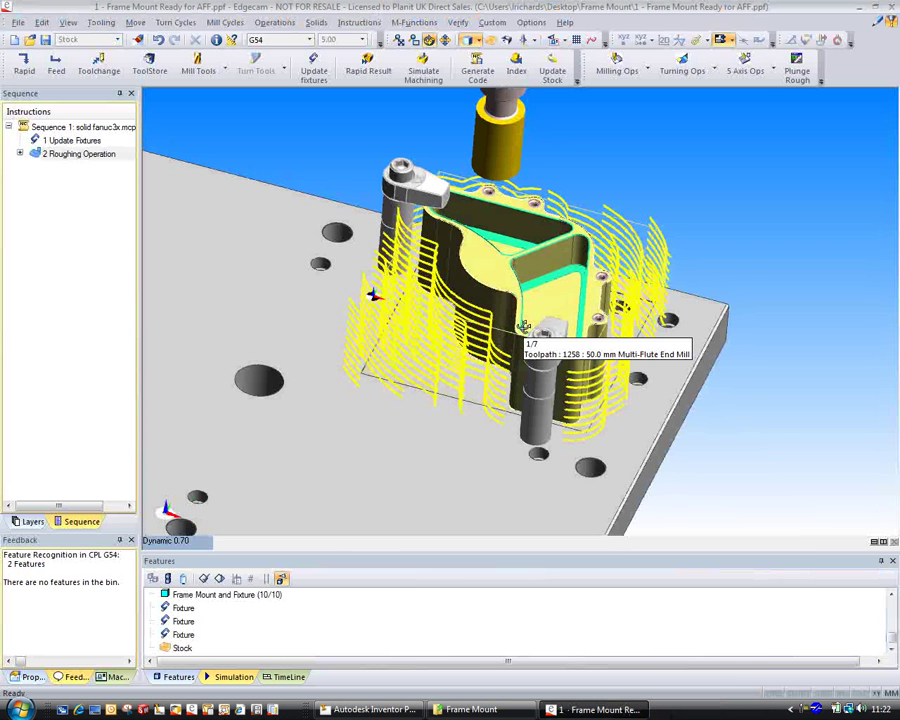
{"action": "middle_click_drag", "start_coordinate": [521, 326], "coordinate": [396, 332]}
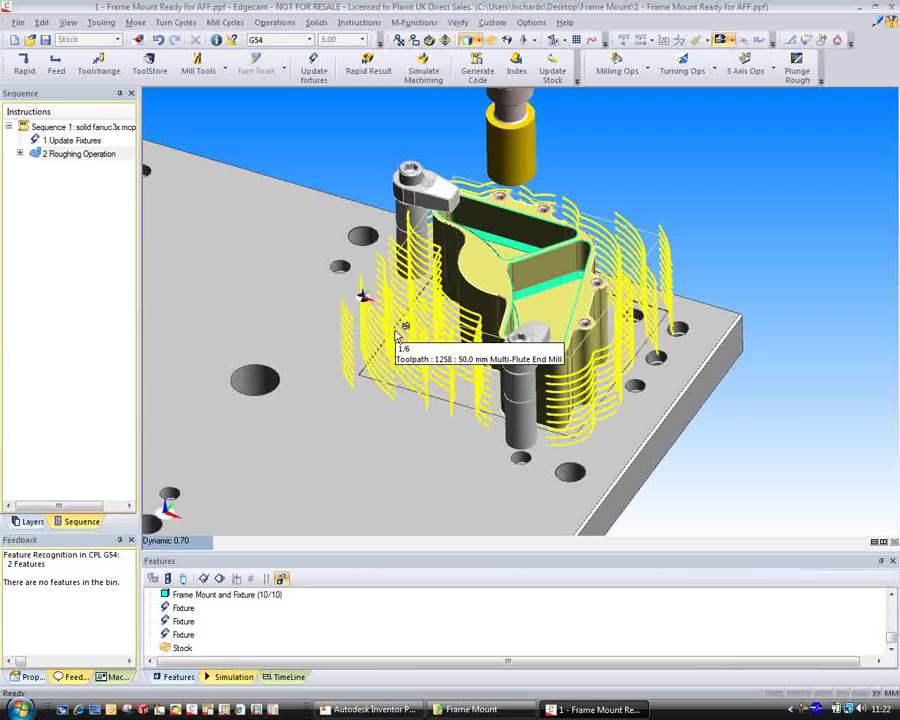
{"action": "double_click", "coordinate": [396, 336]}
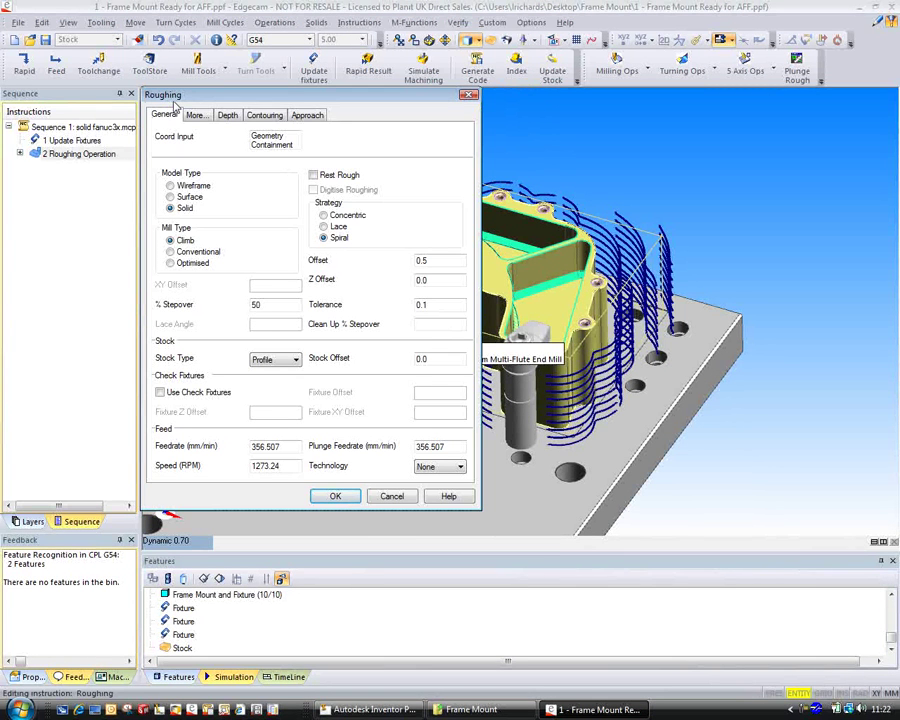
{"action": "left_click", "coordinate": [161, 393]}
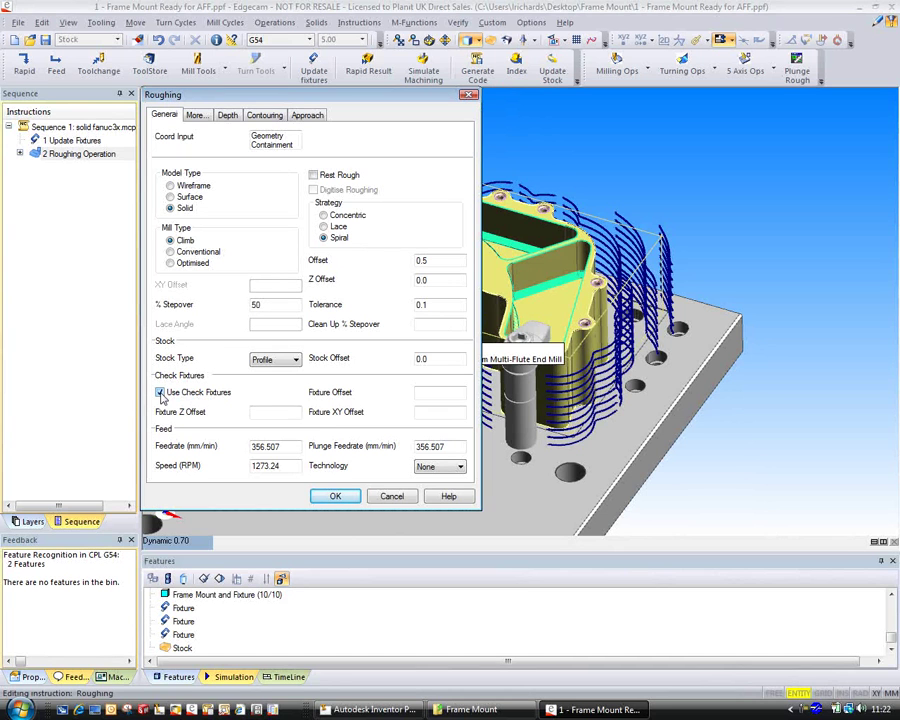
{"action": "left_click", "coordinate": [460, 390]}
{"action": "type", "text": "2"}
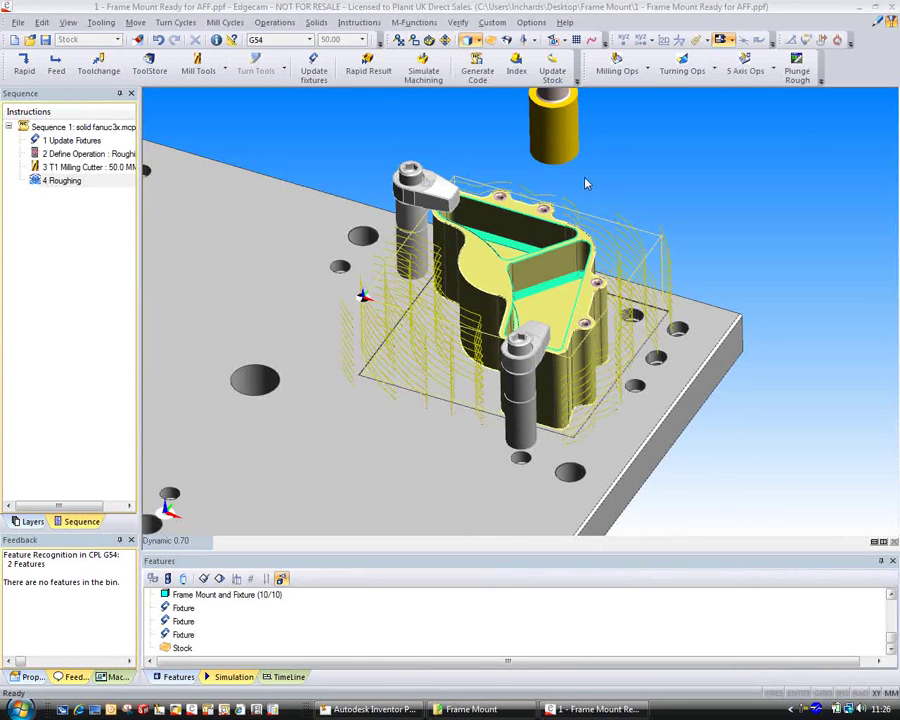
Start a Hole Operation for Milling with the part's holes picked.
{"action": "left_click", "coordinate": [648, 70]}
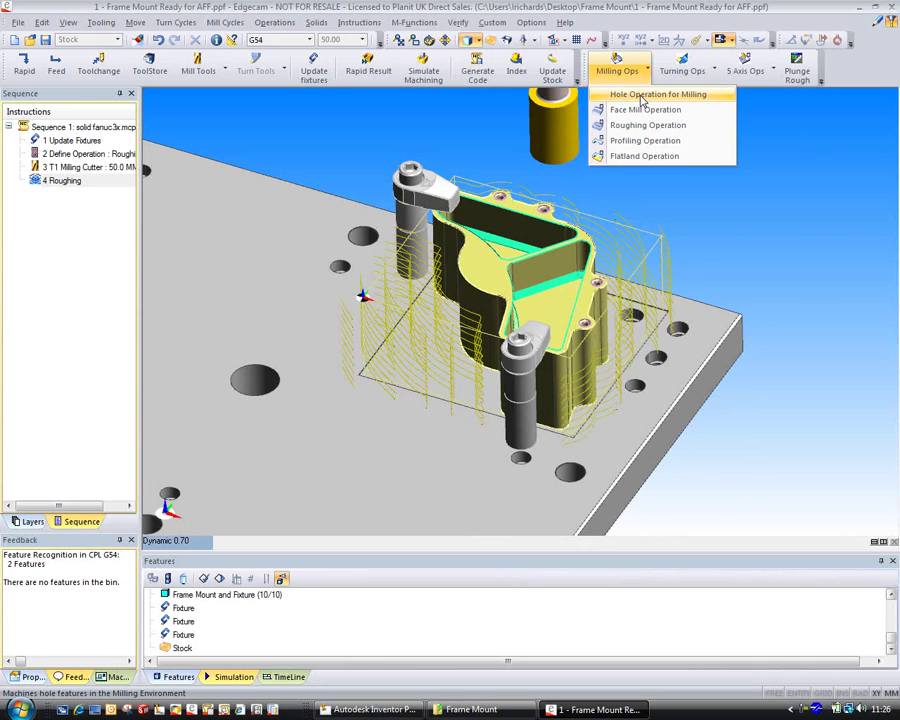
{"action": "left_click", "coordinate": [650, 95]}
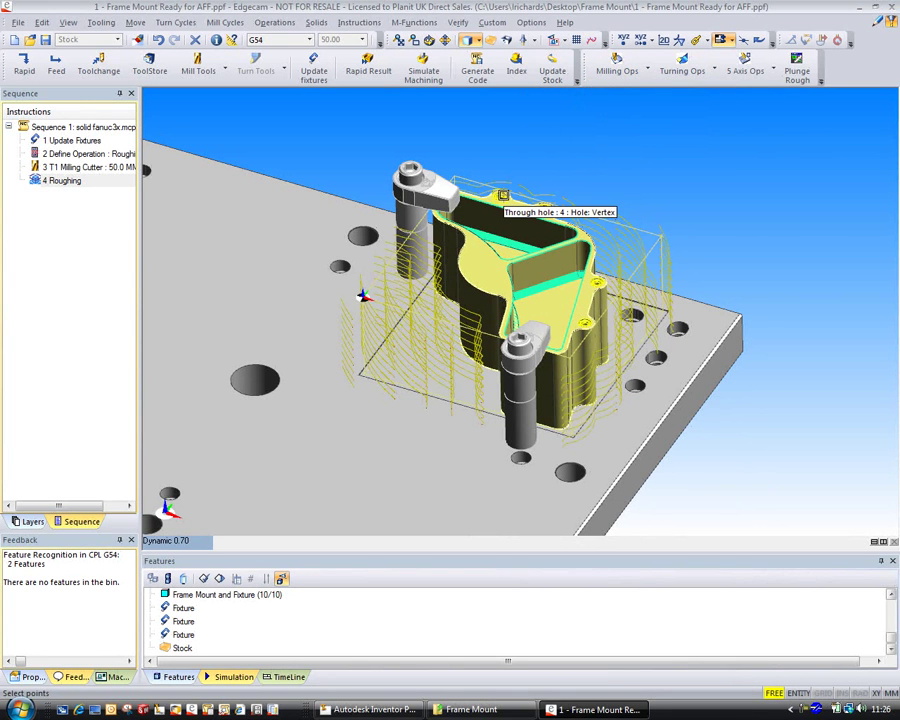
{"action": "left_click", "coordinate": [499, 192]}
{"action": "right_click", "coordinate": [505, 132]}
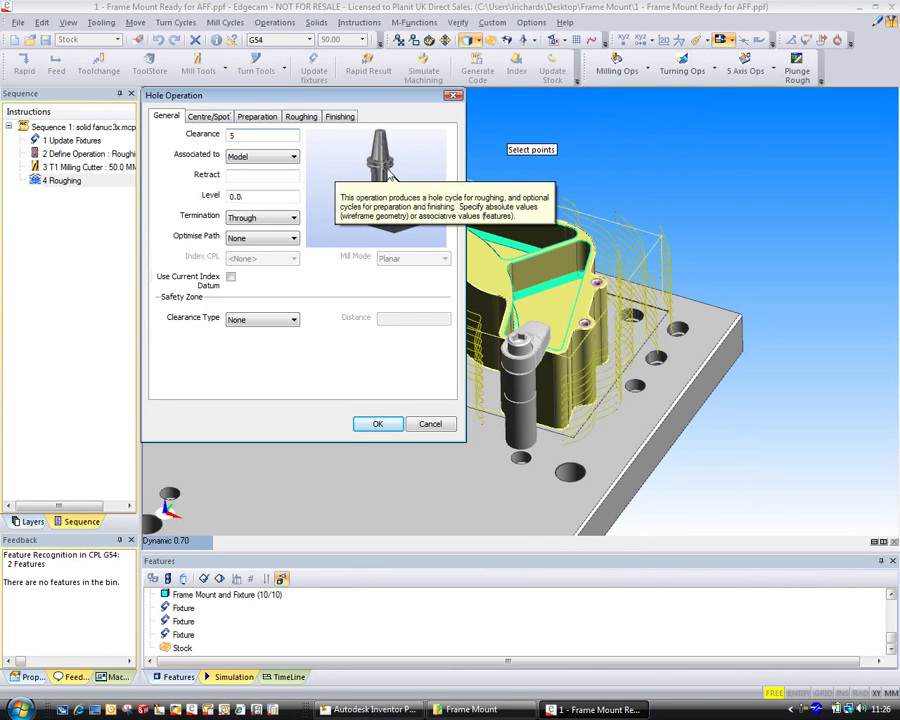
Set the hole preparation to countersink with the 20.0 mm x 90 countersink.
{"action": "left_click", "coordinate": [210, 117]}
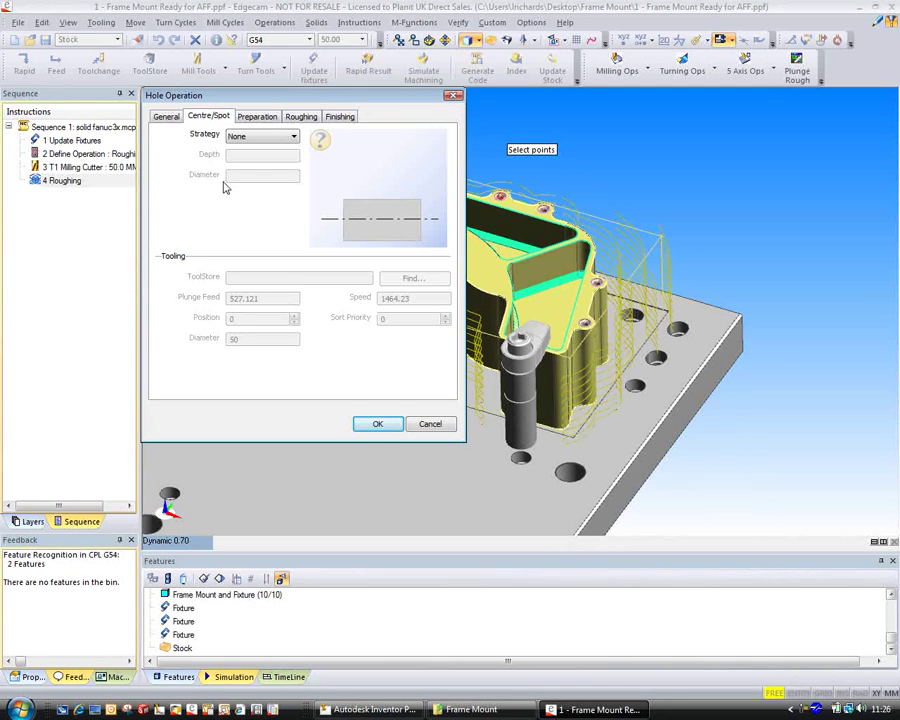
{"action": "left_click", "coordinate": [245, 118]}
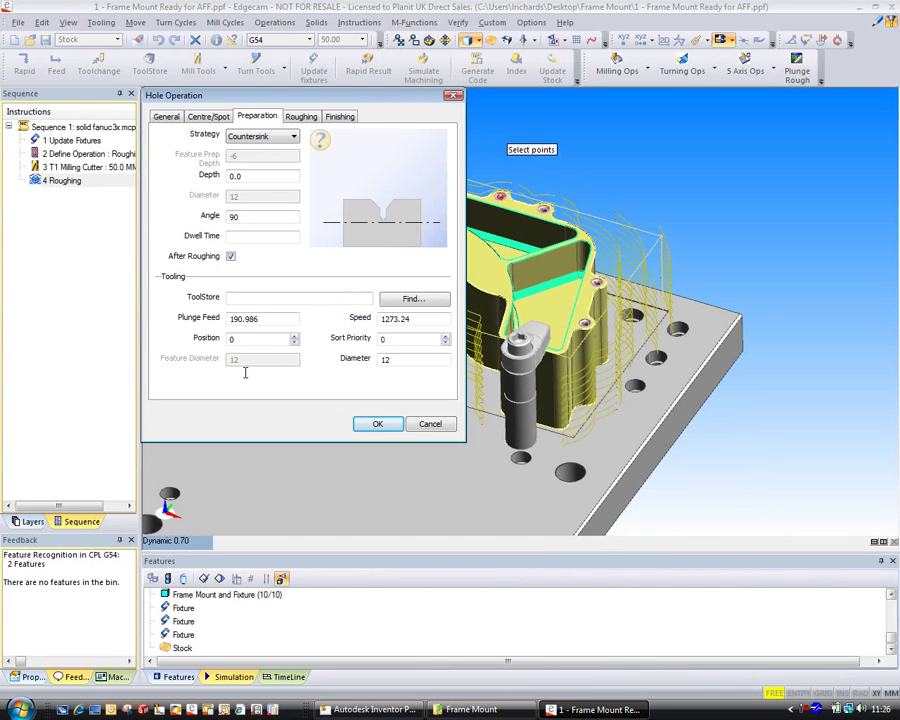
{"action": "left_click", "coordinate": [410, 299]}
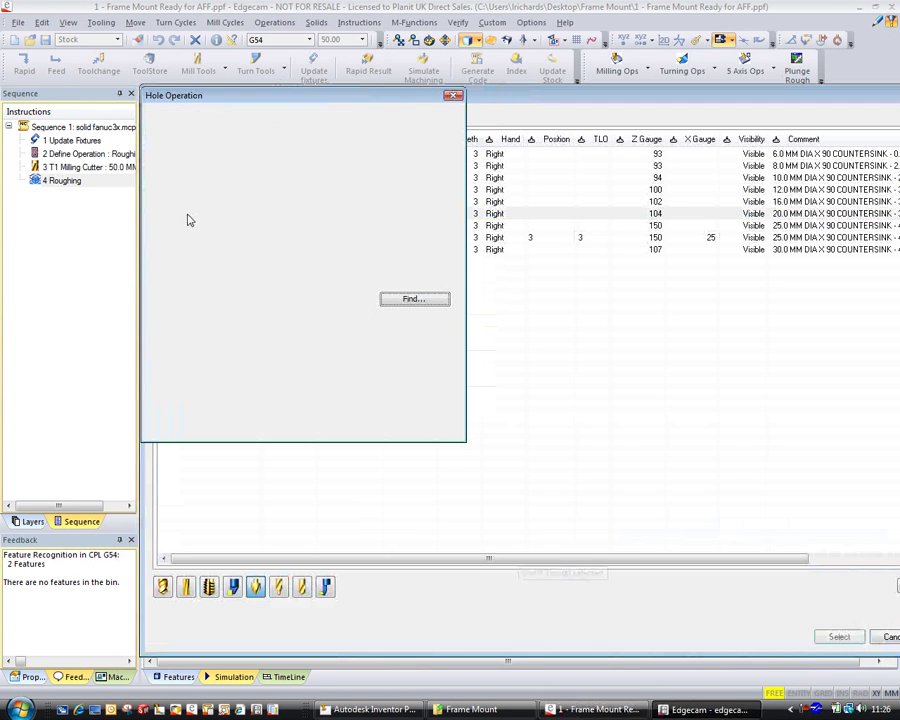
{"action": "double_click", "coordinate": [188, 215]}
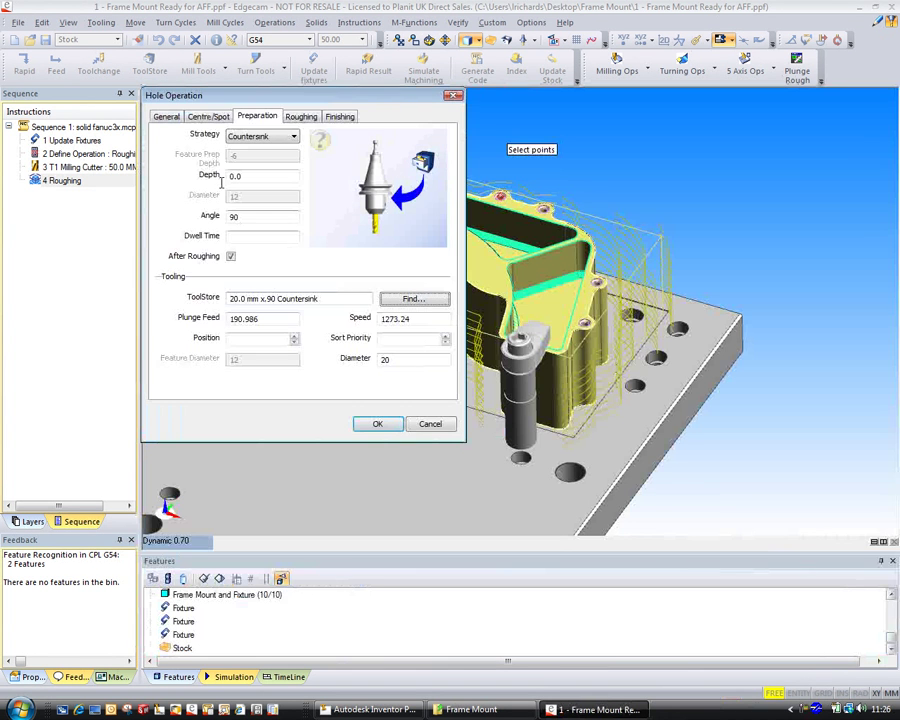
Use the 8.0 mm Jobber Drill for hole roughing and create the hole operation.
{"action": "left_click", "coordinate": [302, 116]}
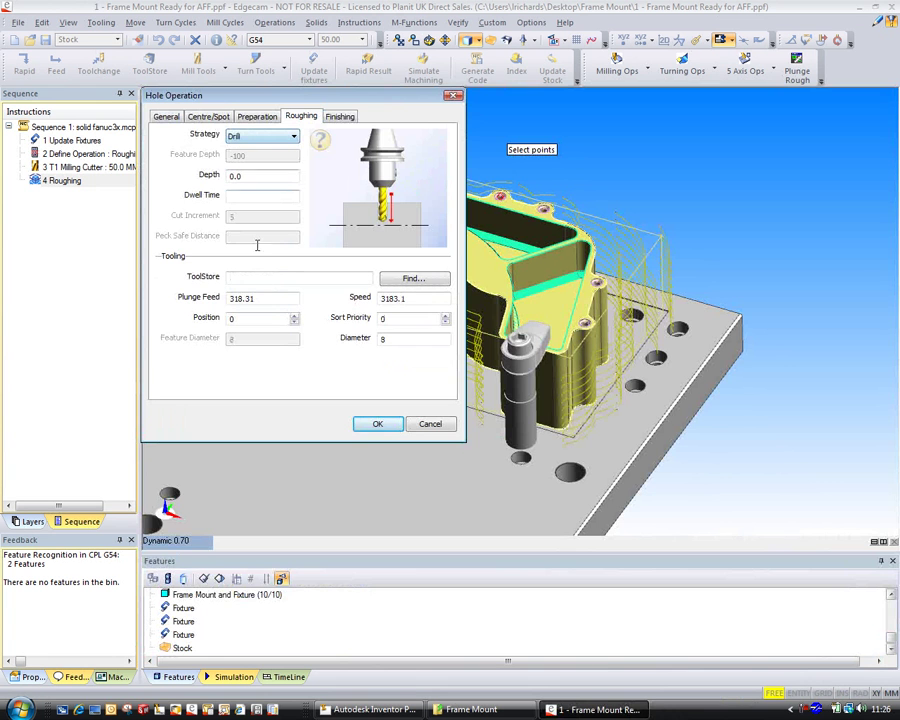
{"action": "left_click", "coordinate": [391, 283]}
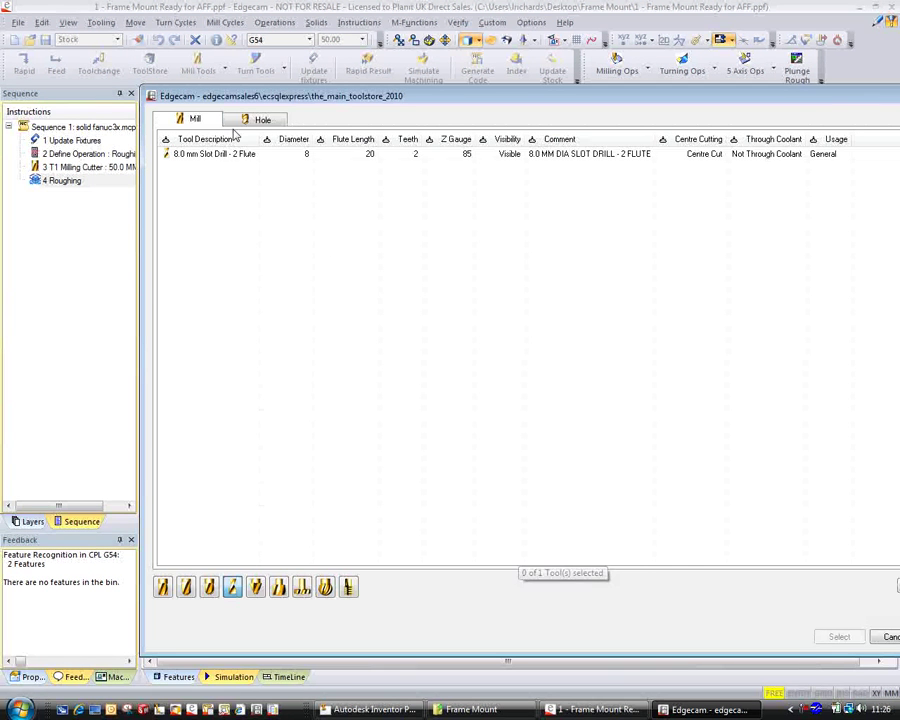
{"action": "left_click", "coordinate": [262, 118]}
{"action": "left_click", "coordinate": [190, 155]}
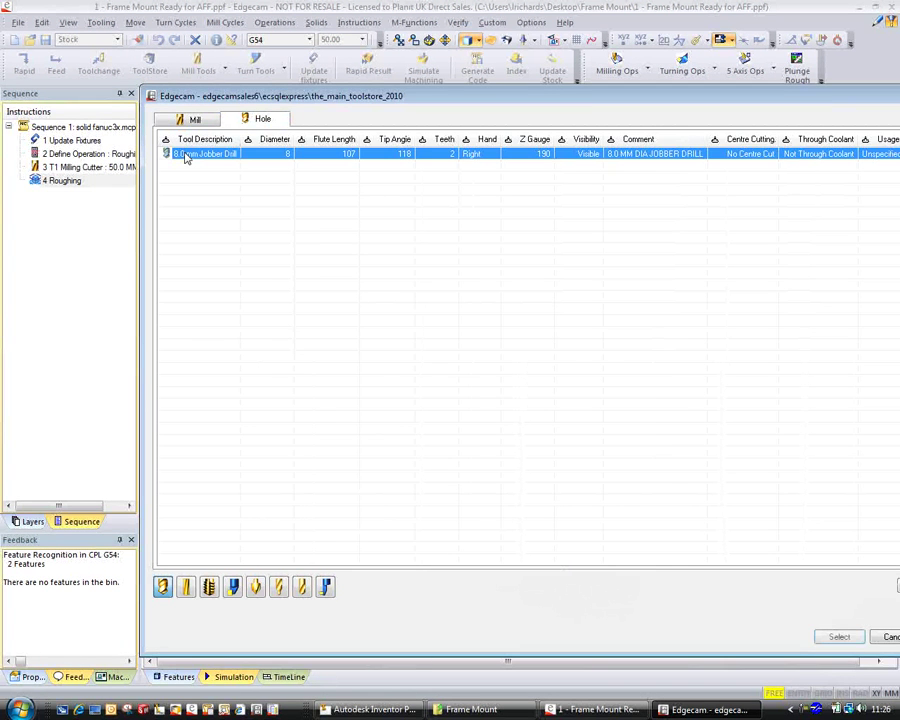
{"action": "double_click", "coordinate": [185, 156]}
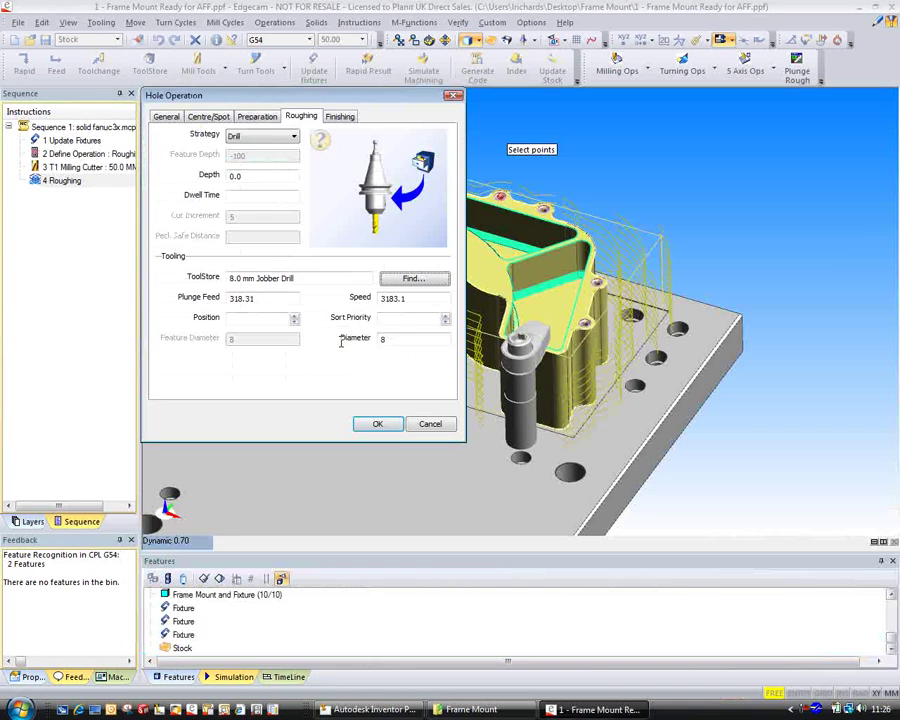
{"action": "left_click", "coordinate": [365, 425]}
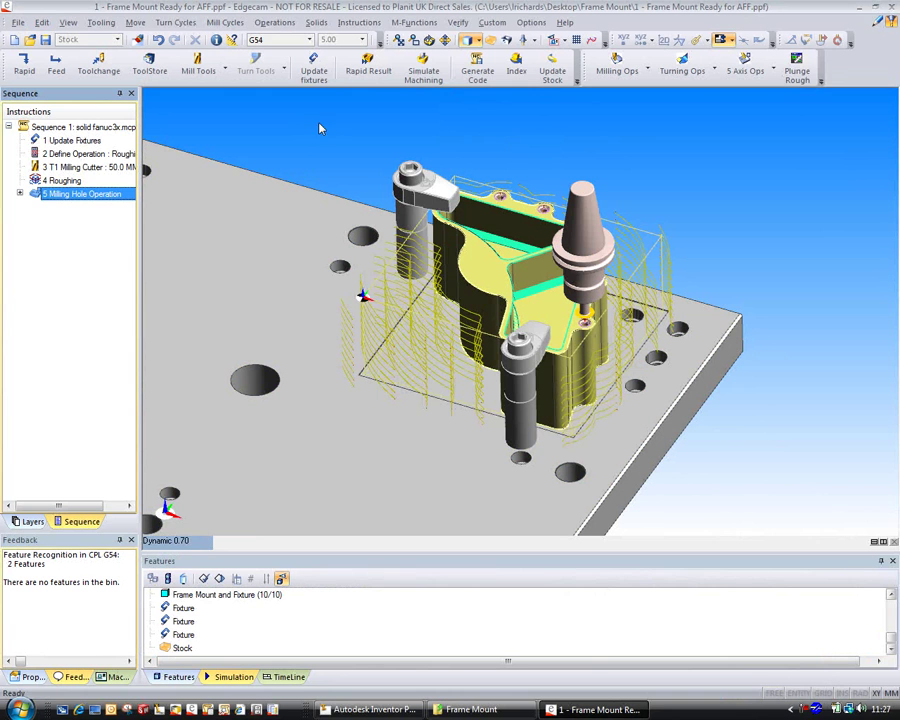
Update the stock after the hole operation, adding Move to Toolchange and Update Stock steps.
{"action": "left_click", "coordinate": [797, 68]}
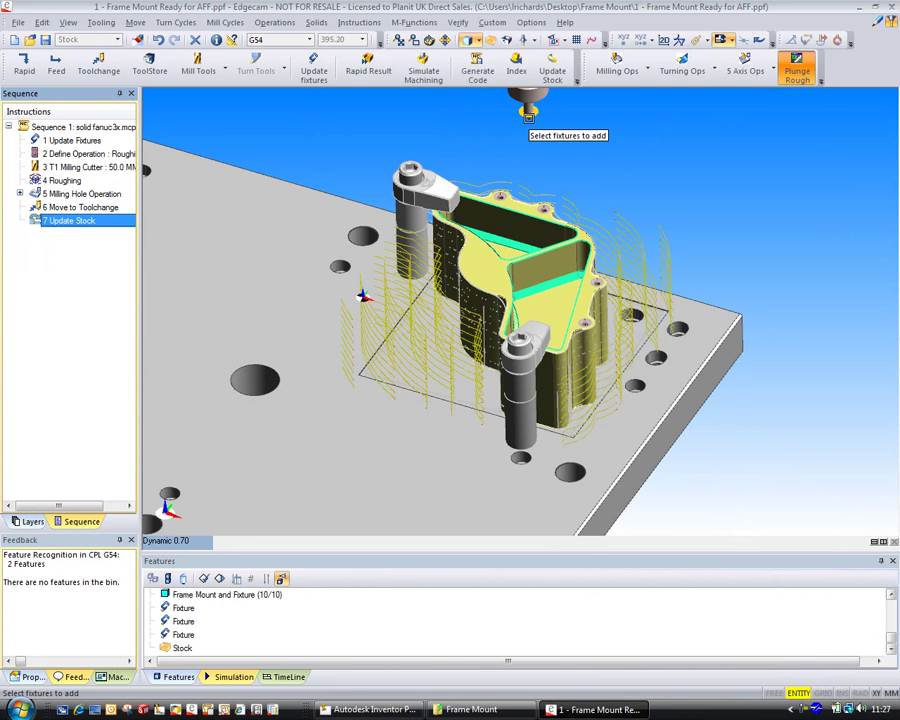
Show the Fixture3 layer and pick the fixtures to bring up the Plunge Roughing settings.
{"action": "left_click", "coordinate": [32, 527]}
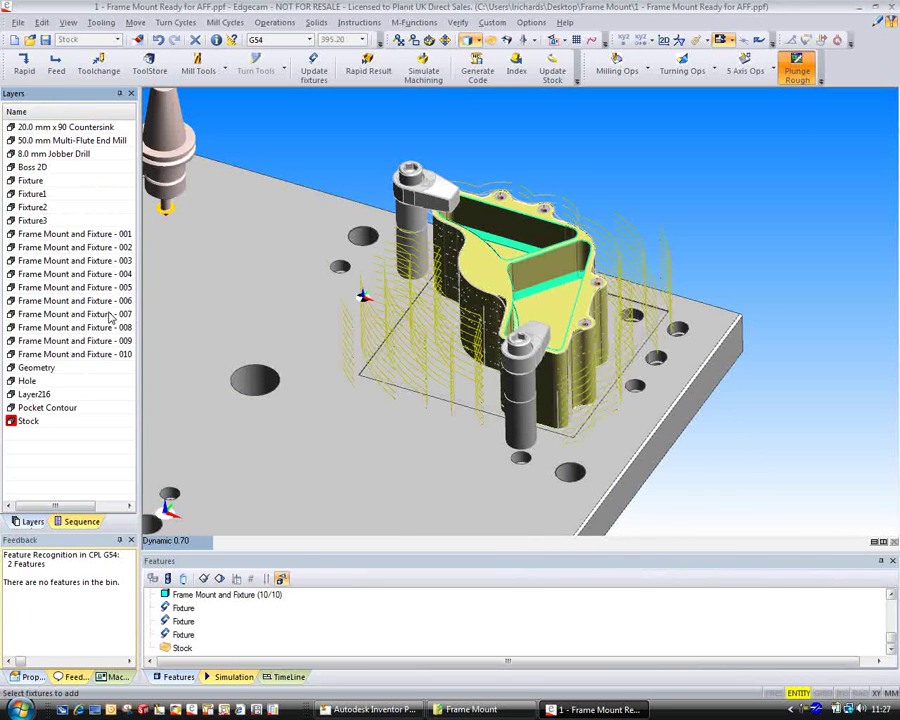
{"action": "left_click_drag", "start_coordinate": [139, 302], "coordinate": [178, 297]}
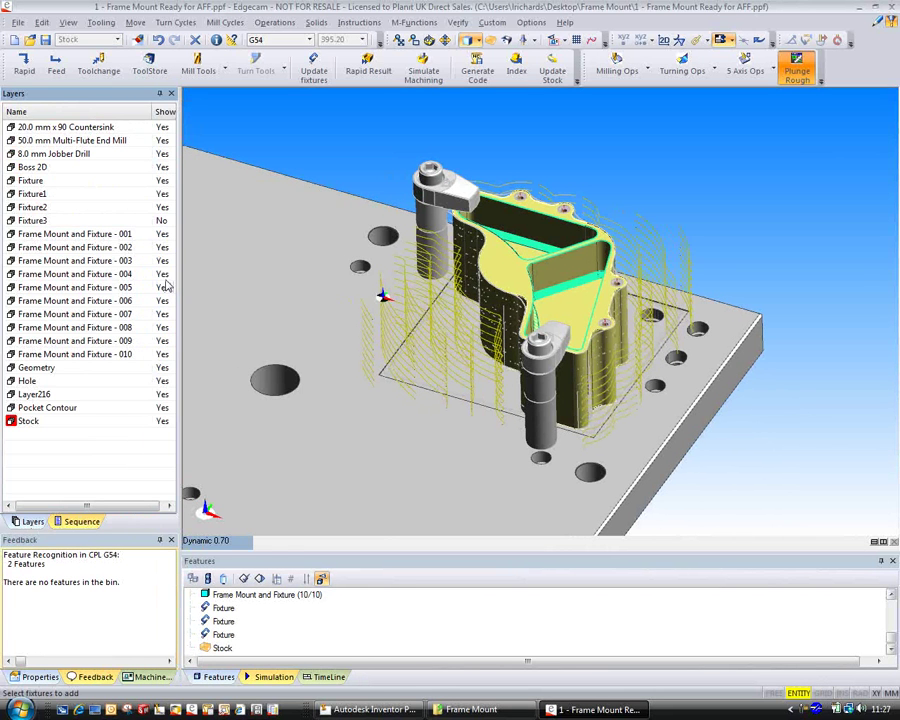
{"action": "left_click", "coordinate": [163, 221]}
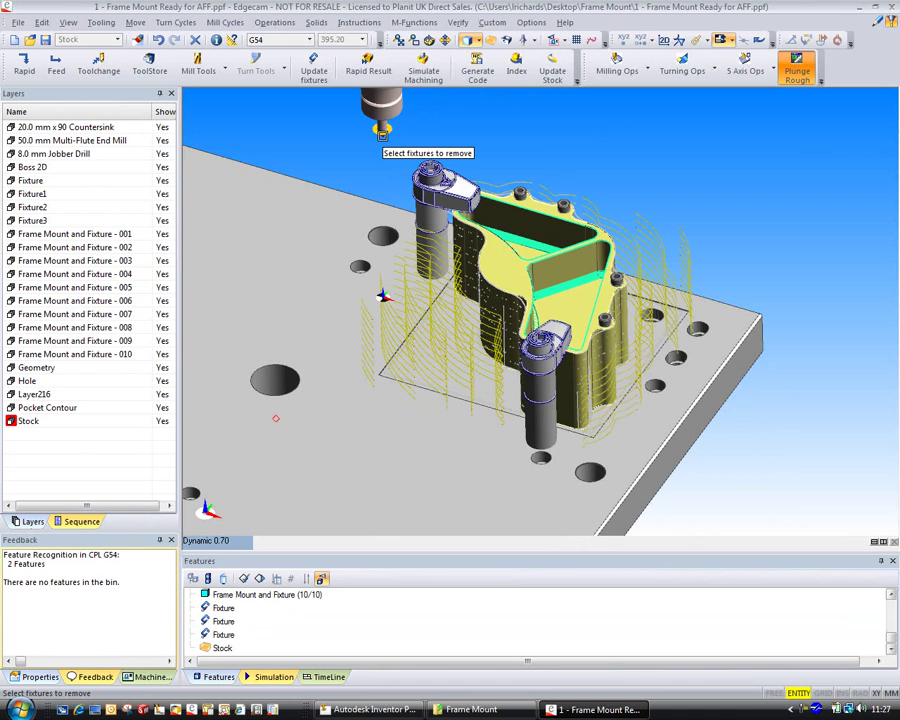
{"action": "right_click", "coordinate": [381, 133]}
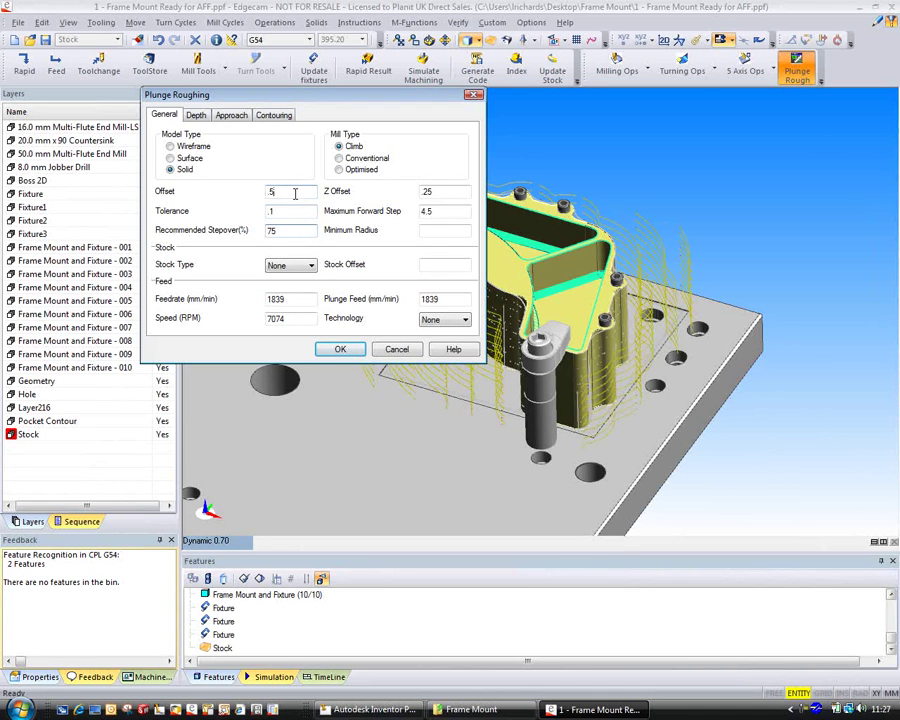
Select the plunge roughing Tolerance field before looking up Stock Type in the user guide.
{"action": "left_click", "coordinate": [296, 208]}
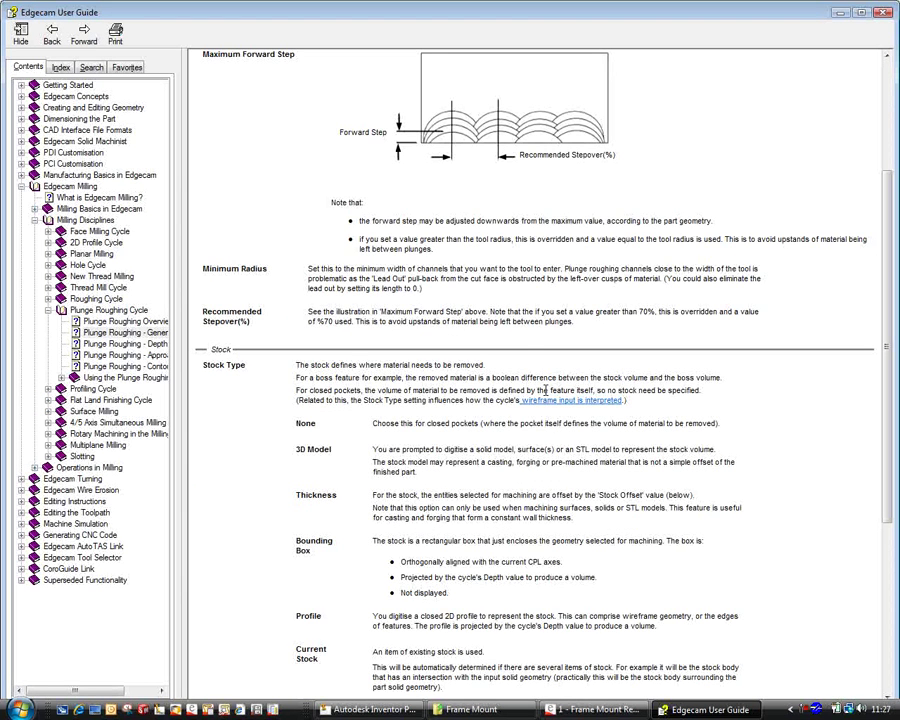
Read the guide's explanation of wireframe input and its closed-pocket example, then close the Edgecam User Guide.
{"action": "left_click", "coordinate": [544, 402]}
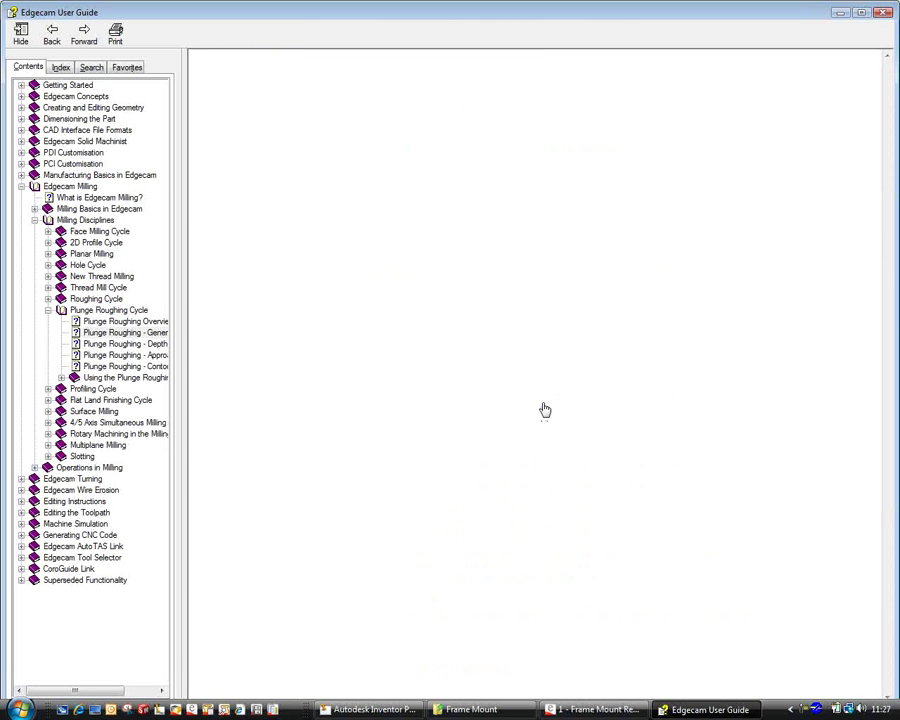
{"action": "left_click", "coordinate": [210, 194]}
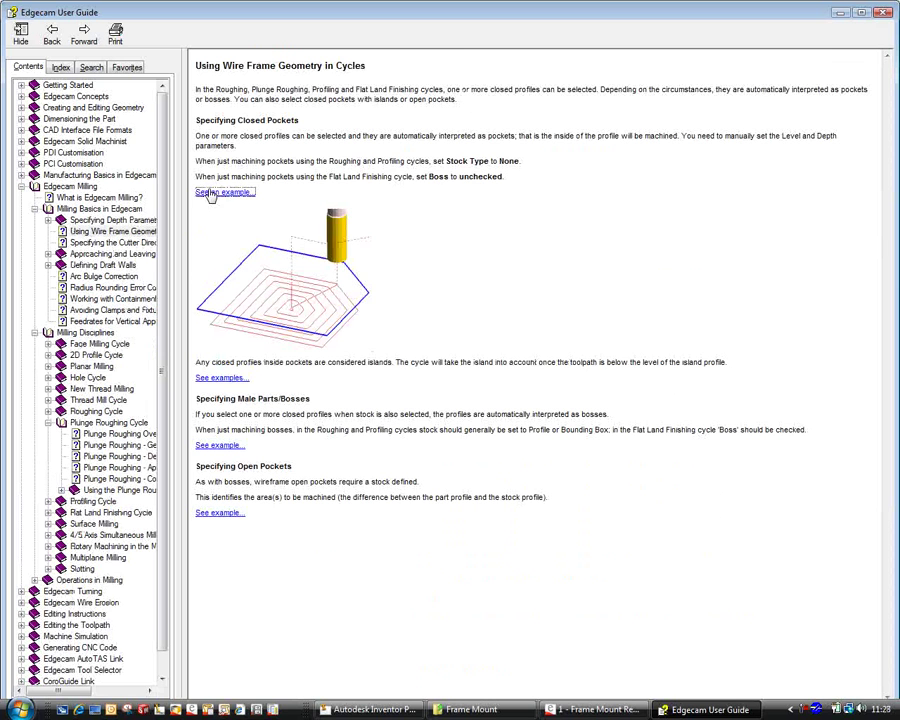
{"action": "left_click", "coordinate": [886, 12]}
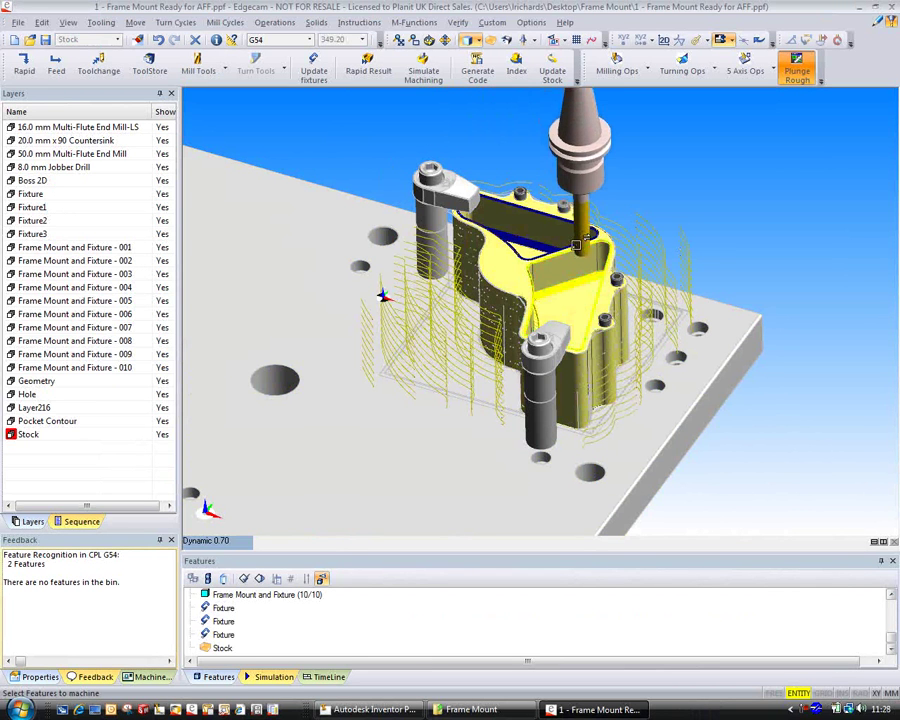
Select the pocket feature and, in Top view, digitise two plunge points to generate the plunge roughing toolpath.
{"action": "left_click", "coordinate": [576, 244]}
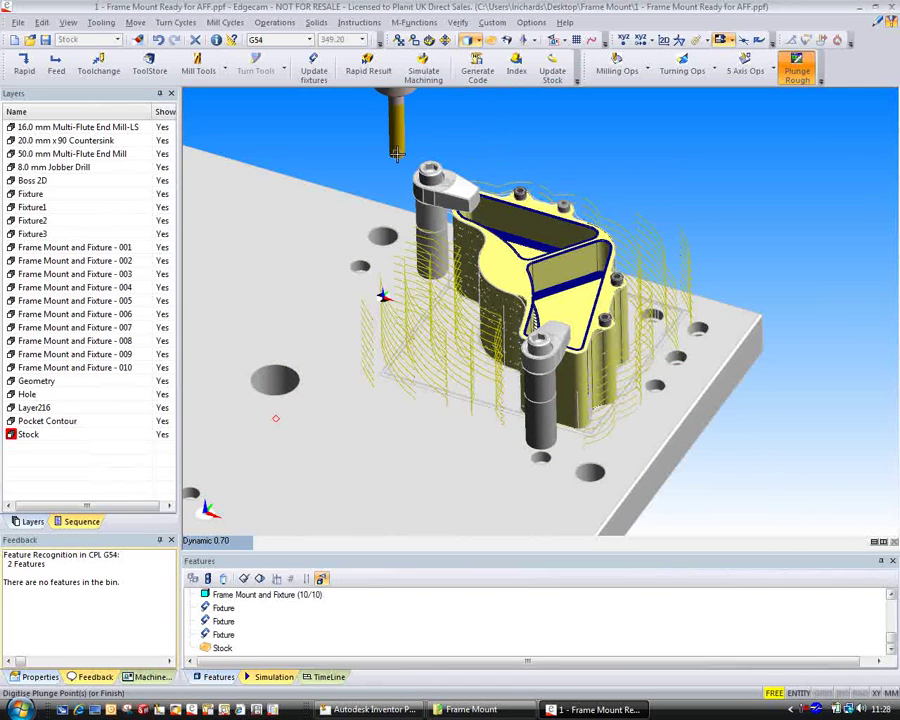
{"action": "right_click", "coordinate": [233, 540]}
{"action": "left_click", "coordinate": [232, 380]}
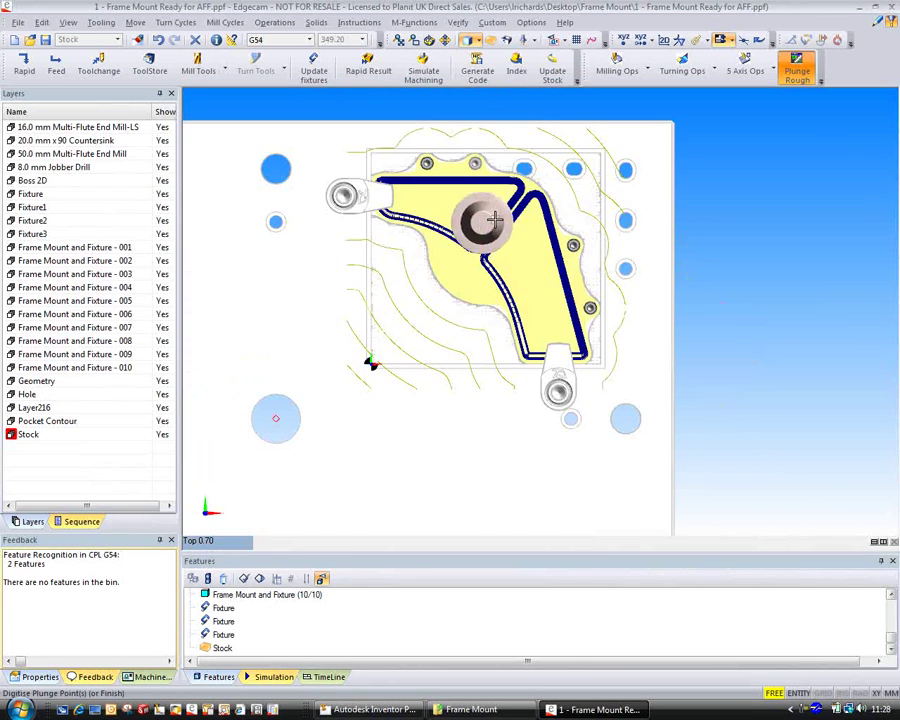
{"action": "left_click", "coordinate": [470, 209]}
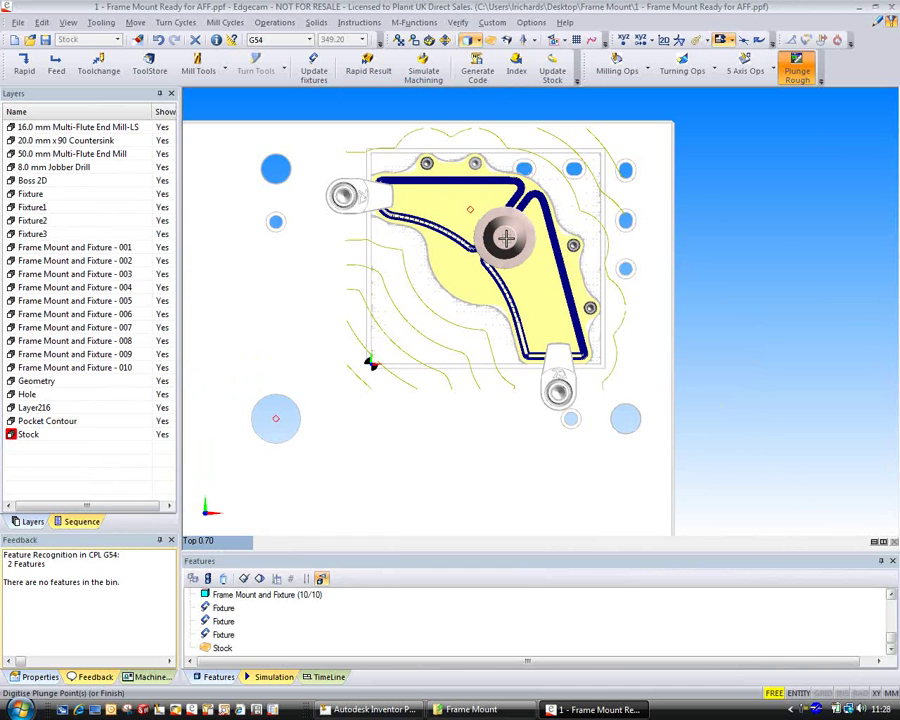
{"action": "left_click", "coordinate": [522, 251]}
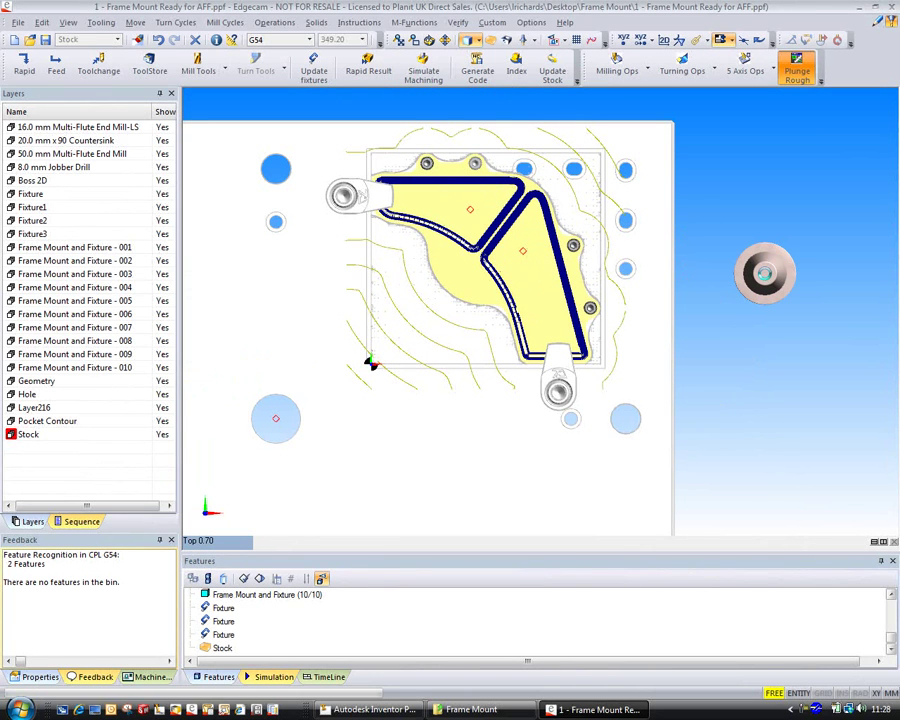
{"action": "right_click", "coordinate": [765, 272]}
Show the machining sequence and zoom and rotate the 3D view to inspect the plunge roughing toolpath.
{"action": "left_click", "coordinate": [68, 524]}
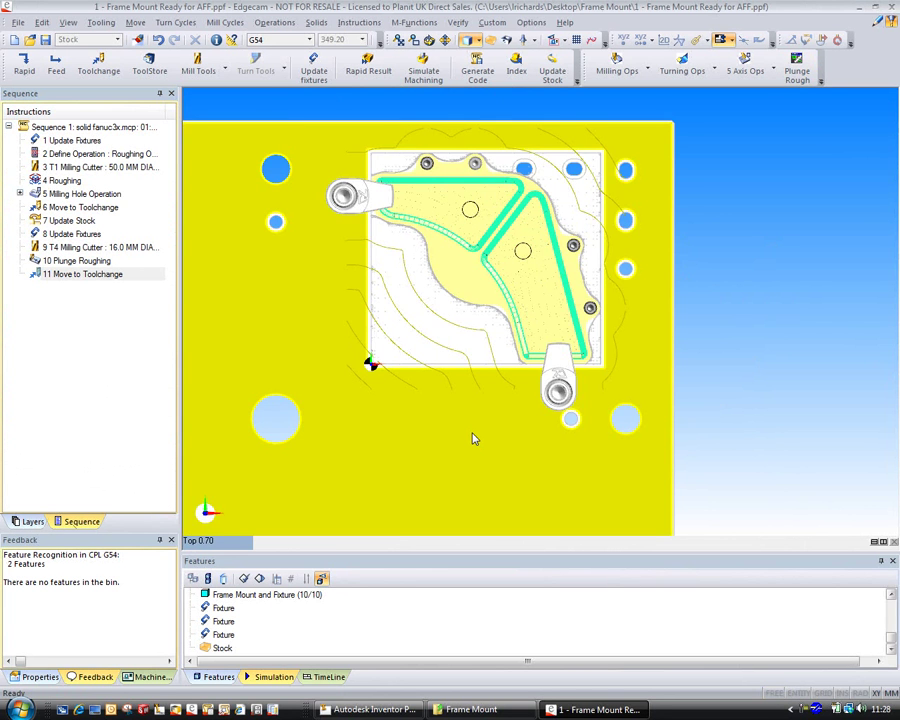
{"action": "middle_click_drag", "start_coordinate": [474, 438], "coordinate": [603, 292]}
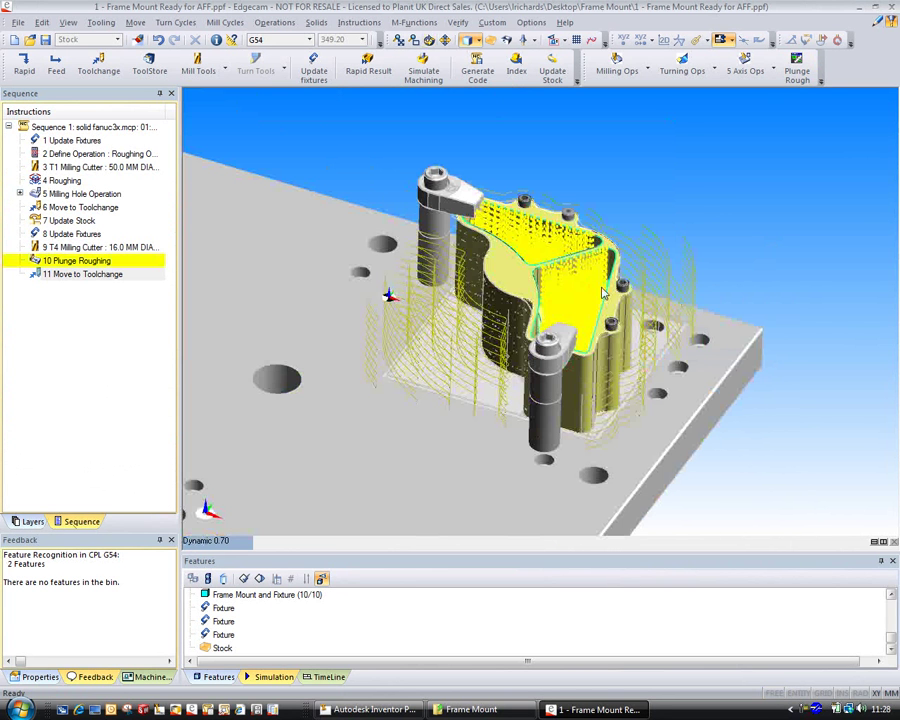
{"action": "scroll", "coordinate": [603, 292], "scroll_direction": "up", "scroll_amount": 2}
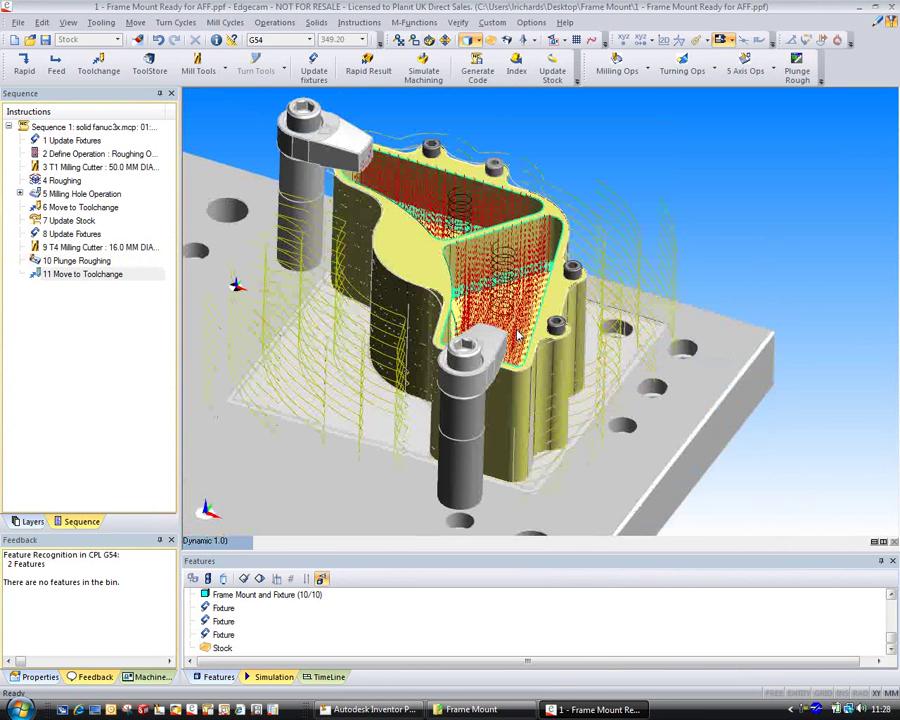
{"action": "middle_click_drag", "start_coordinate": [518, 336], "coordinate": [433, 150]}
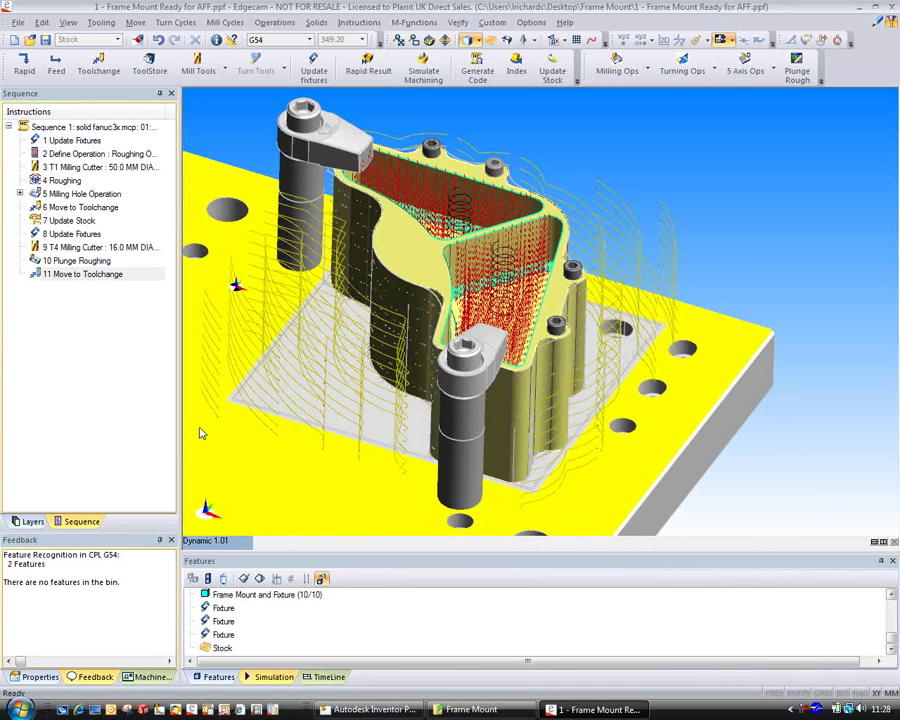
Start a profiling operation on the part's top edge and review its offset, Z offset and lead radius.
{"action": "left_click", "coordinate": [648, 74]}
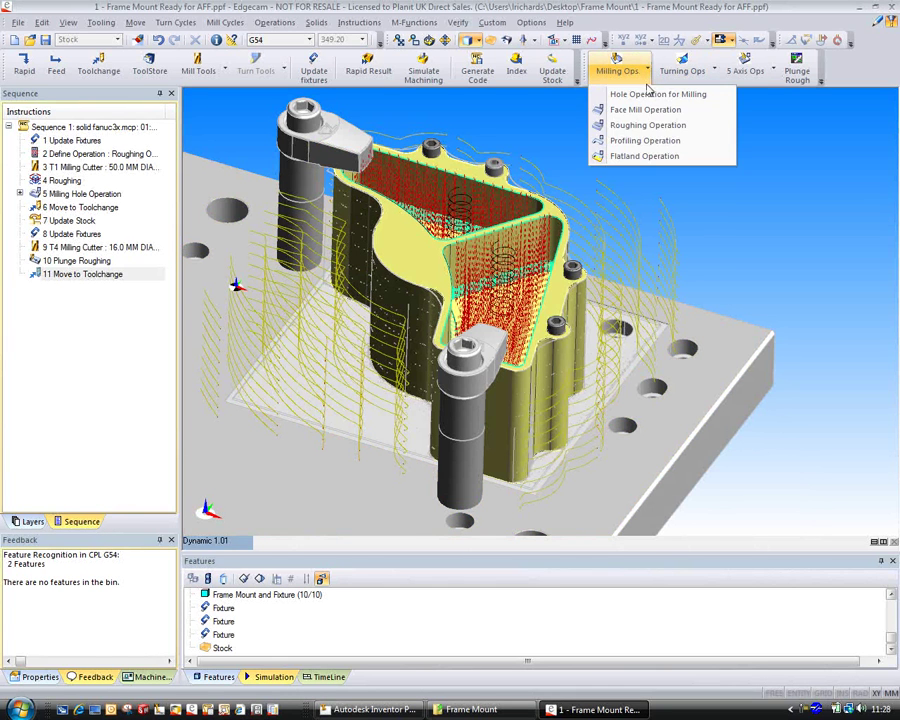
{"action": "left_click", "coordinate": [640, 140]}
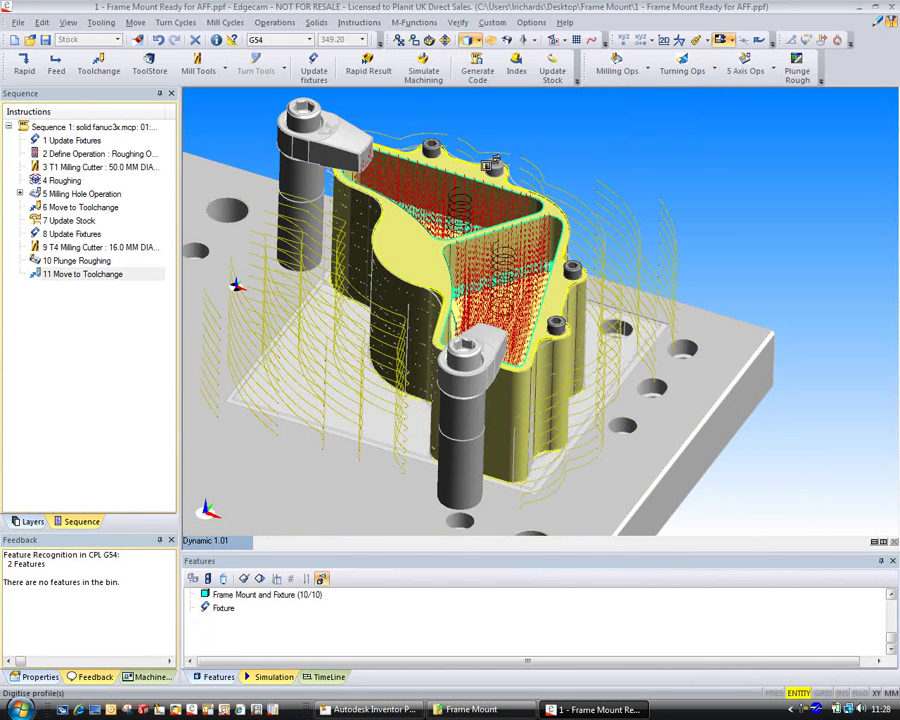
{"action": "left_click", "coordinate": [510, 228]}
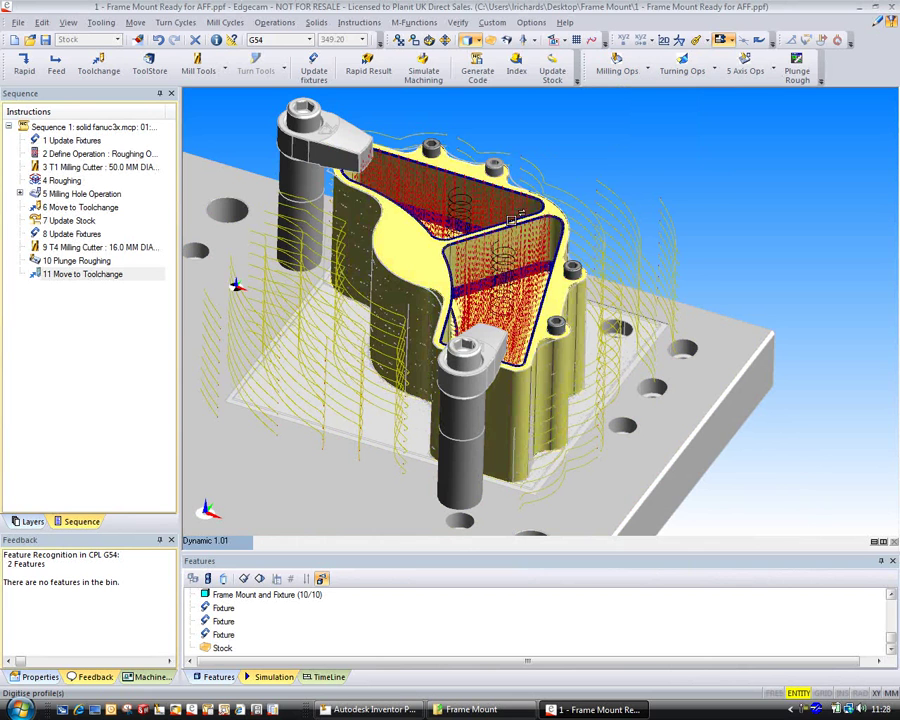
{"action": "key", "text": "Return"}
{"action": "key", "text": "Return"}
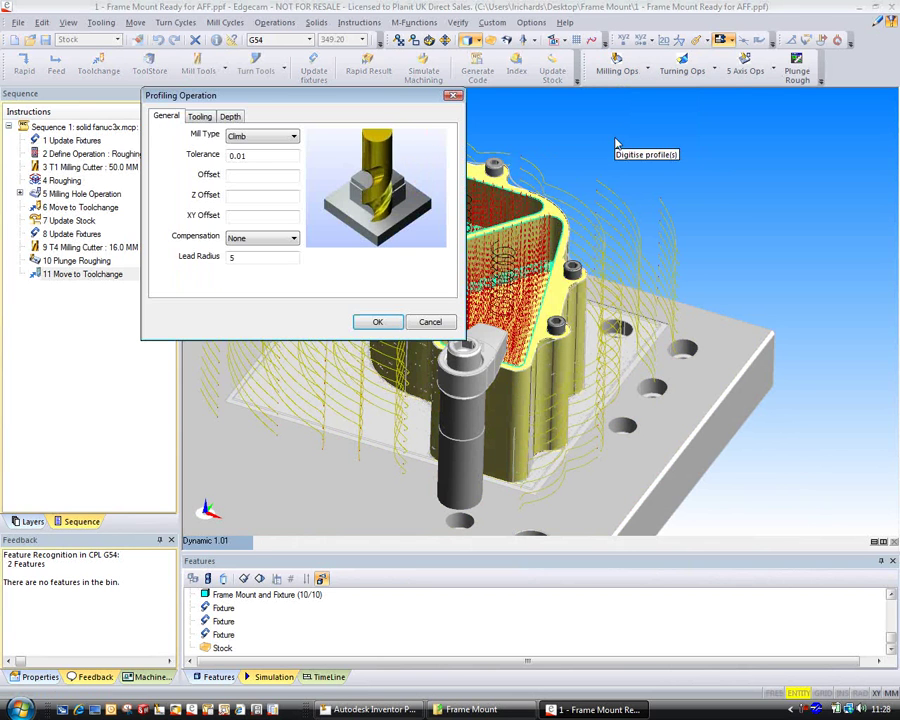
{"action": "left_click", "coordinate": [256, 176]}
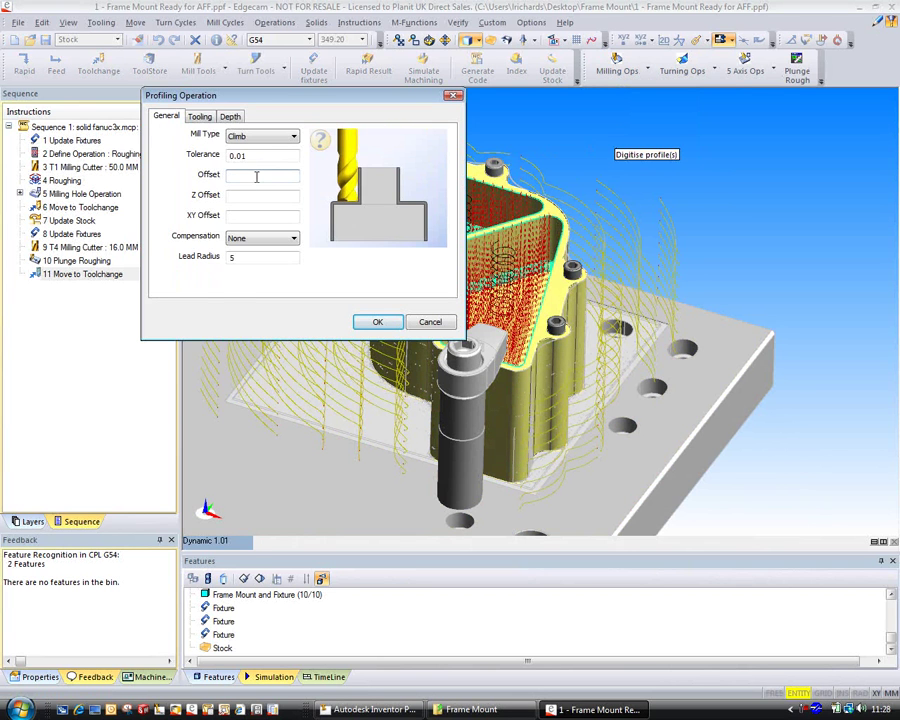
{"action": "left_click", "coordinate": [254, 197]}
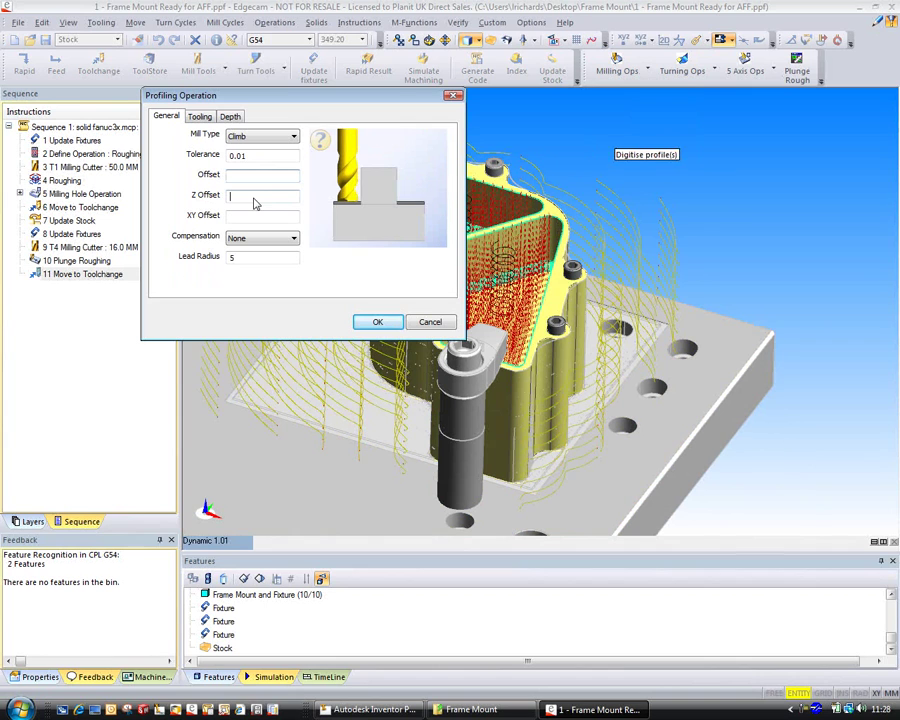
{"action": "left_click", "coordinate": [254, 257]}
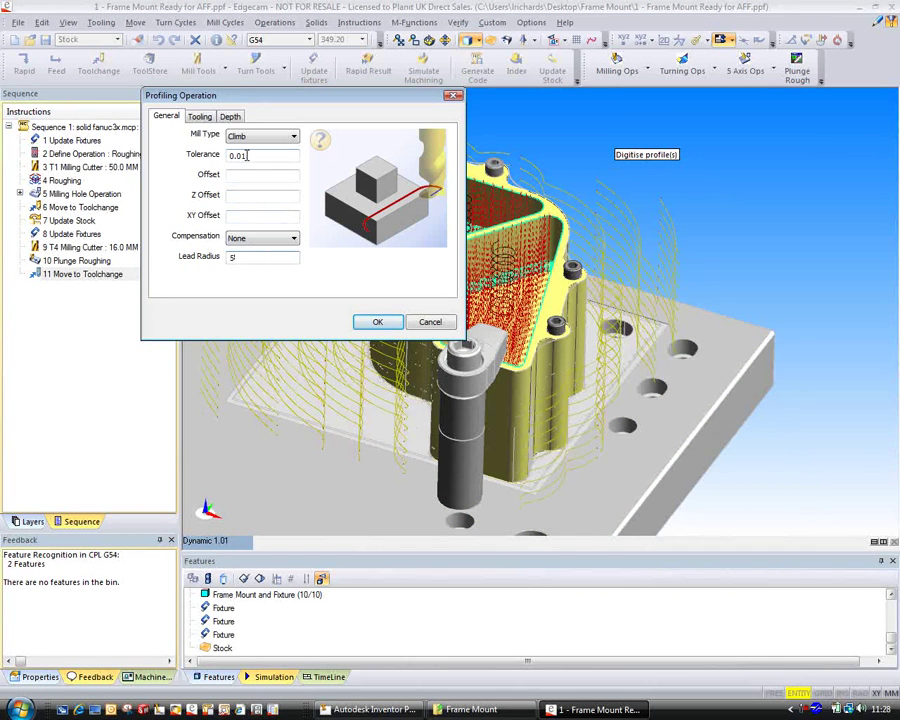
Pick the 10.0 mm Ball Nose Mill - LS from the tool store and create the profiling operation.
{"action": "left_click", "coordinate": [199, 116]}
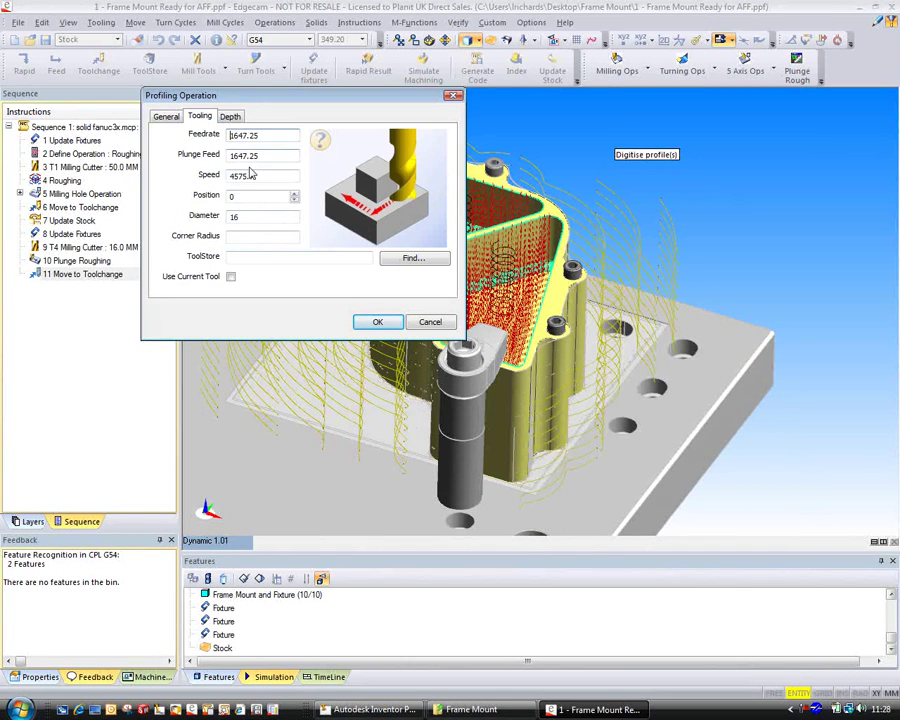
{"action": "left_click", "coordinate": [407, 257]}
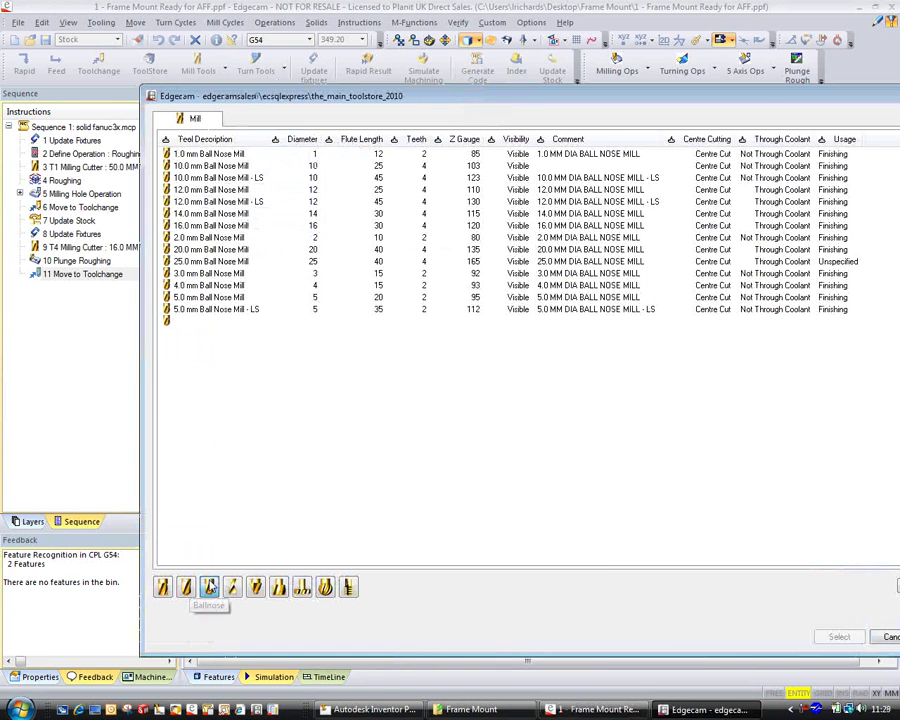
{"action": "left_click", "coordinate": [211, 178]}
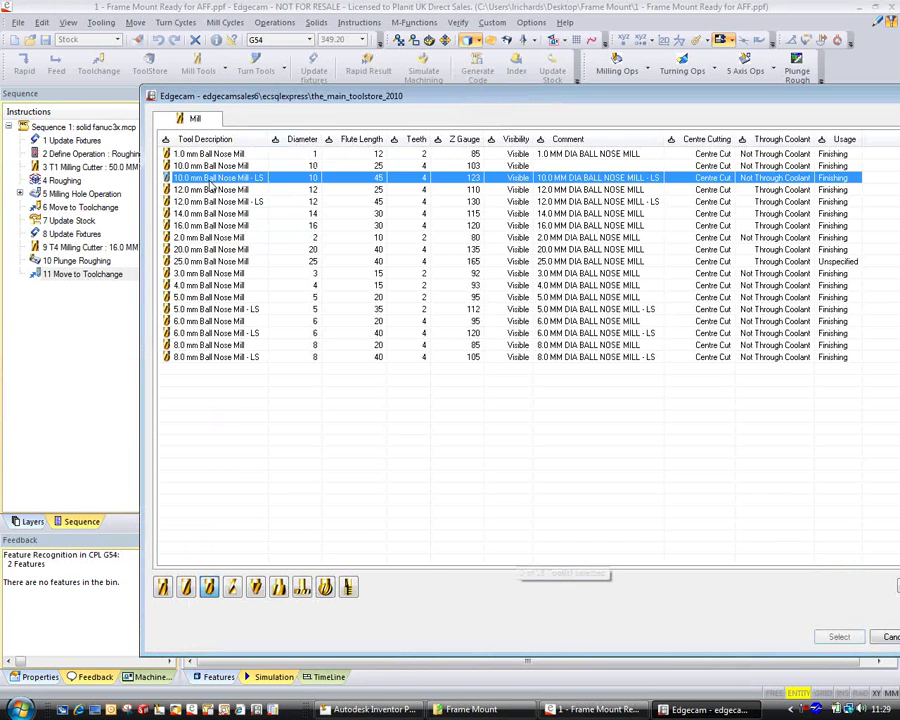
{"action": "double_click", "coordinate": [211, 181]}
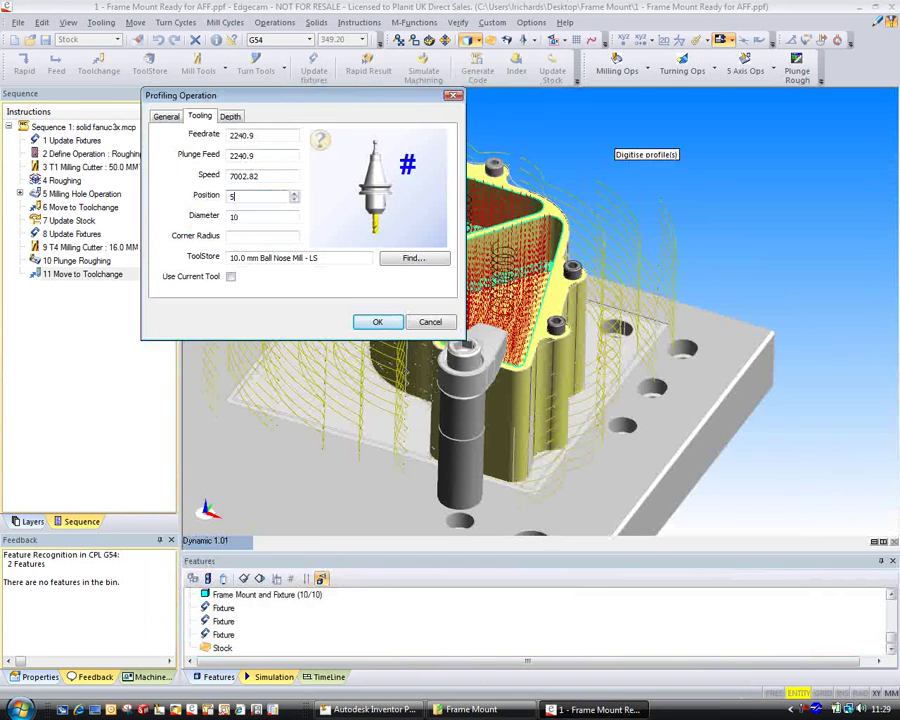
{"action": "left_click", "coordinate": [377, 322]}
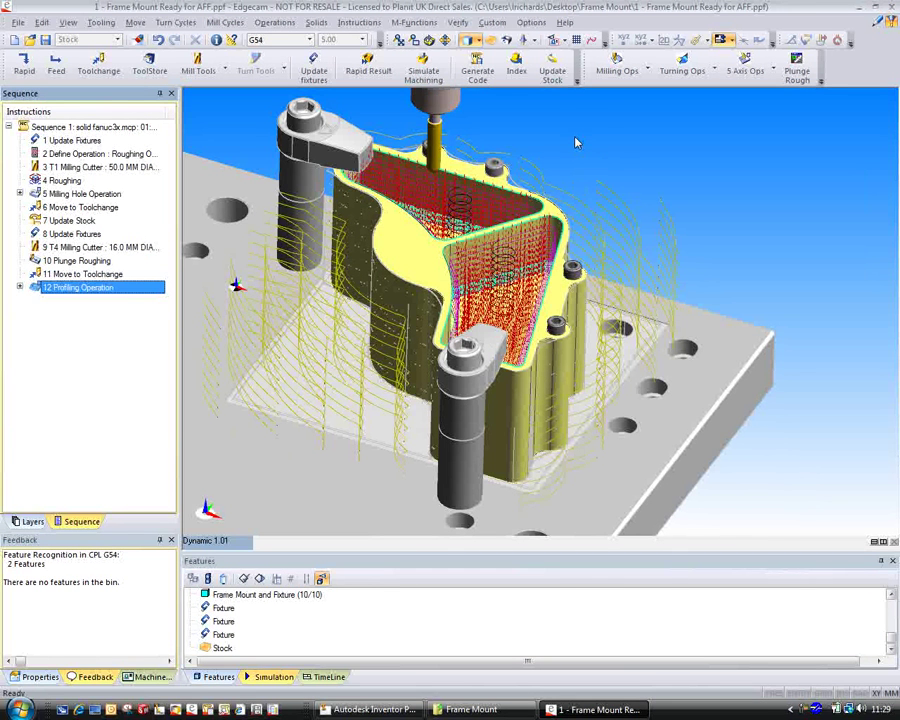
Play the machining simulation, zoom and orbit in closer, and speed up the playback.
{"action": "left_click", "coordinate": [423, 68]}
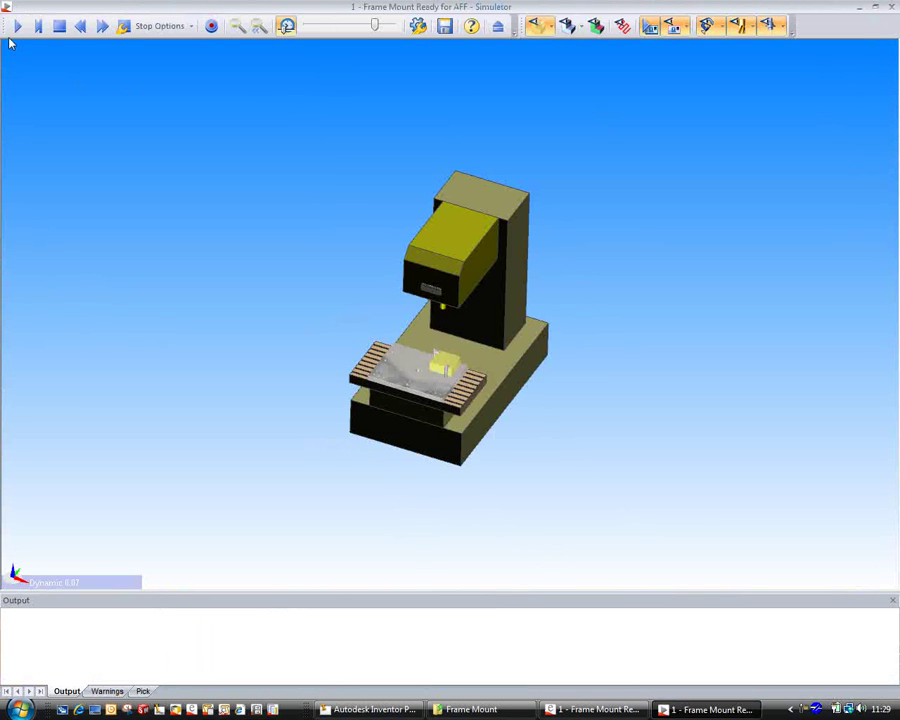
{"action": "left_click", "coordinate": [17, 27]}
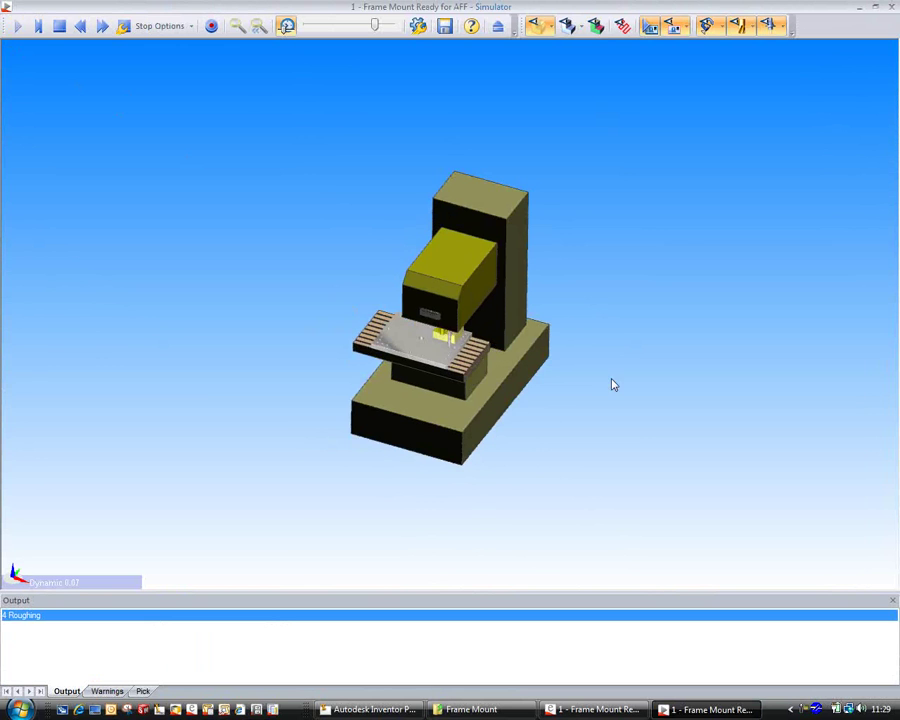
{"action": "scroll", "coordinate": [613, 382], "scroll_direction": "up", "scroll_amount": 4}
{"action": "scroll", "coordinate": [701, 393], "scroll_direction": "up", "scroll_amount": 5}
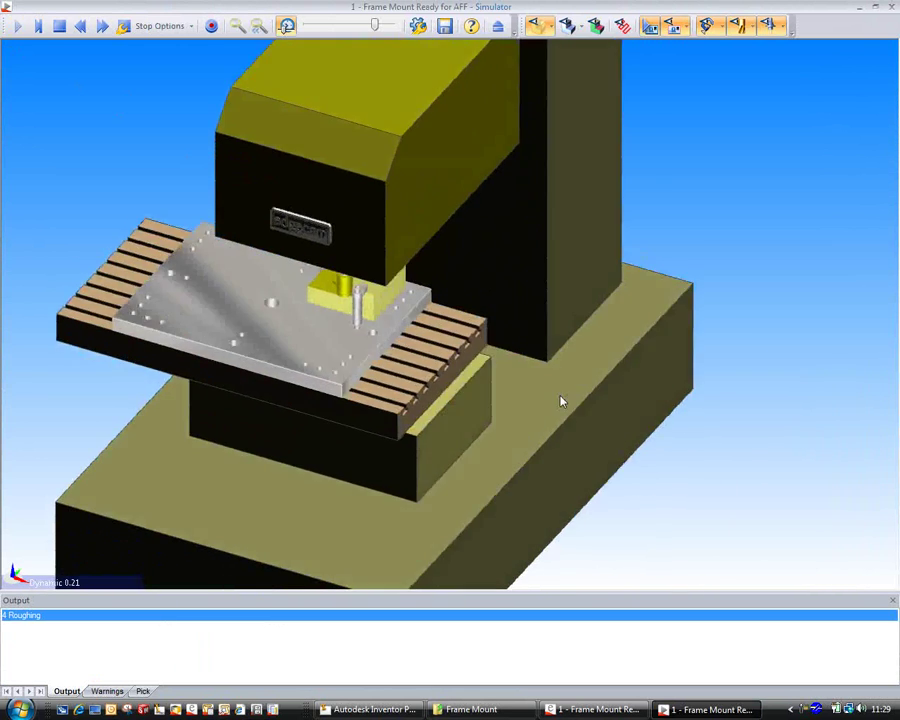
{"action": "middle_click_drag", "start_coordinate": [561, 401], "coordinate": [552, 377]}
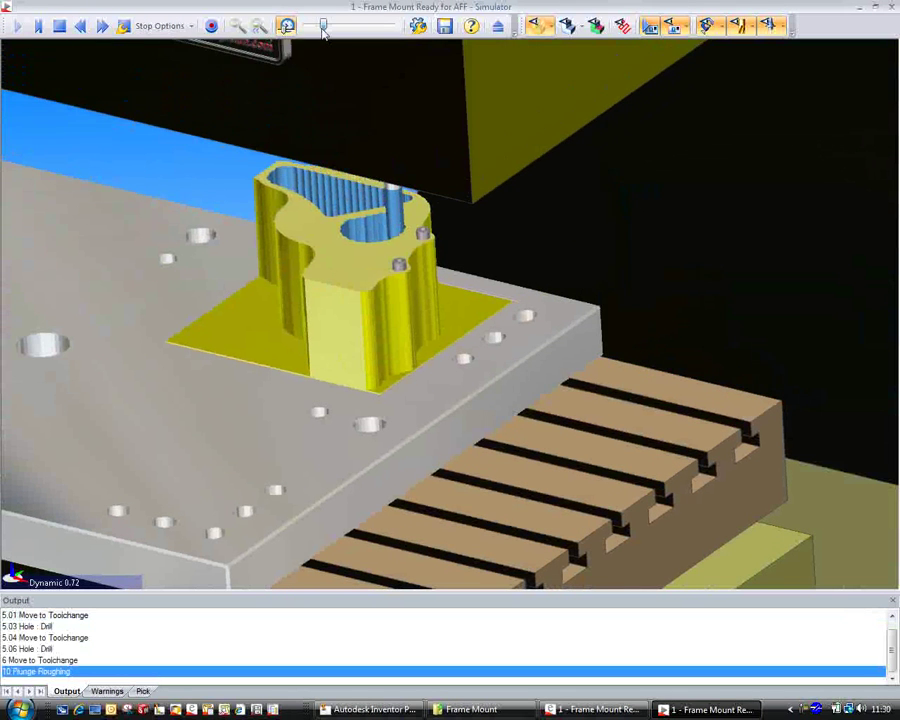
{"action": "left_click_drag", "start_coordinate": [327, 28], "coordinate": [352, 26]}
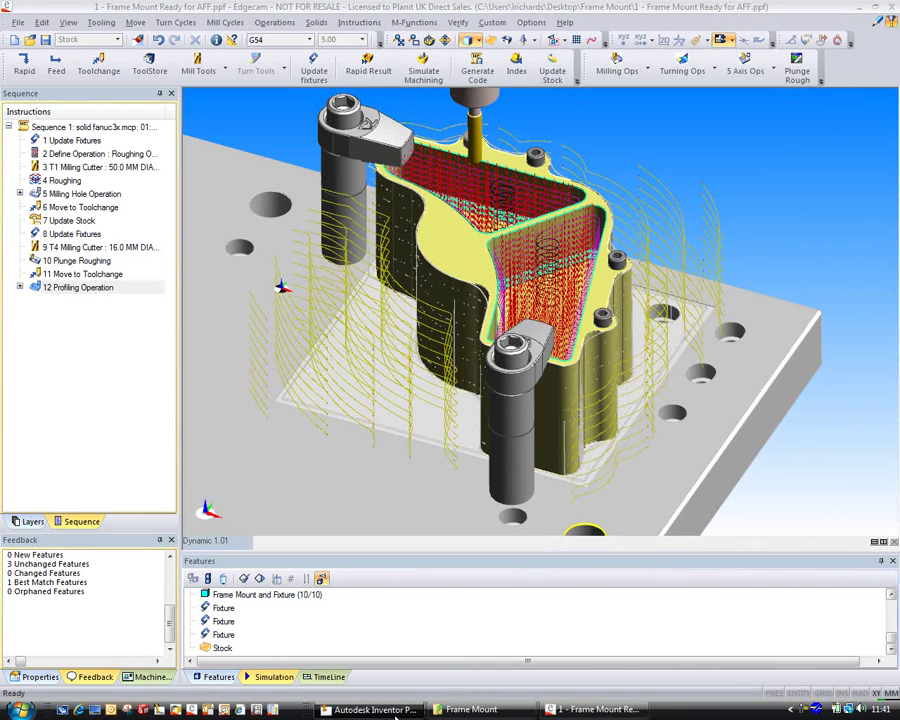
Edit the Frame Mount part in place, suppress Extrusion7, and return to the assembly.
{"action": "left_click", "coordinate": [370, 709]}
{"action": "double_click", "coordinate": [648, 318]}
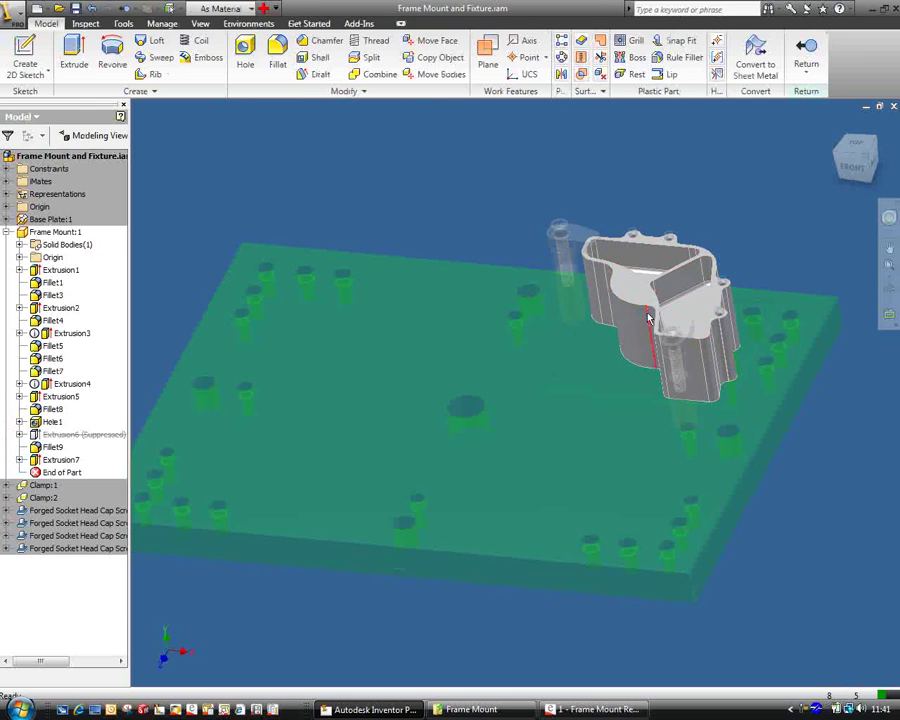
{"action": "left_click", "coordinate": [48, 461]}
{"action": "right_click", "coordinate": [48, 463]}
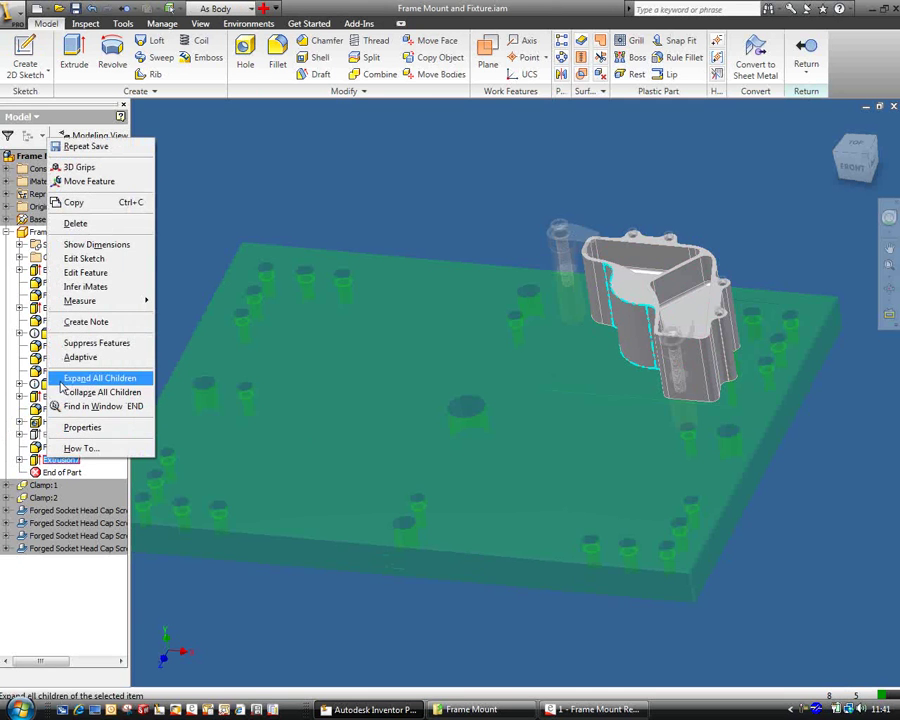
{"action": "left_click", "coordinate": [92, 343]}
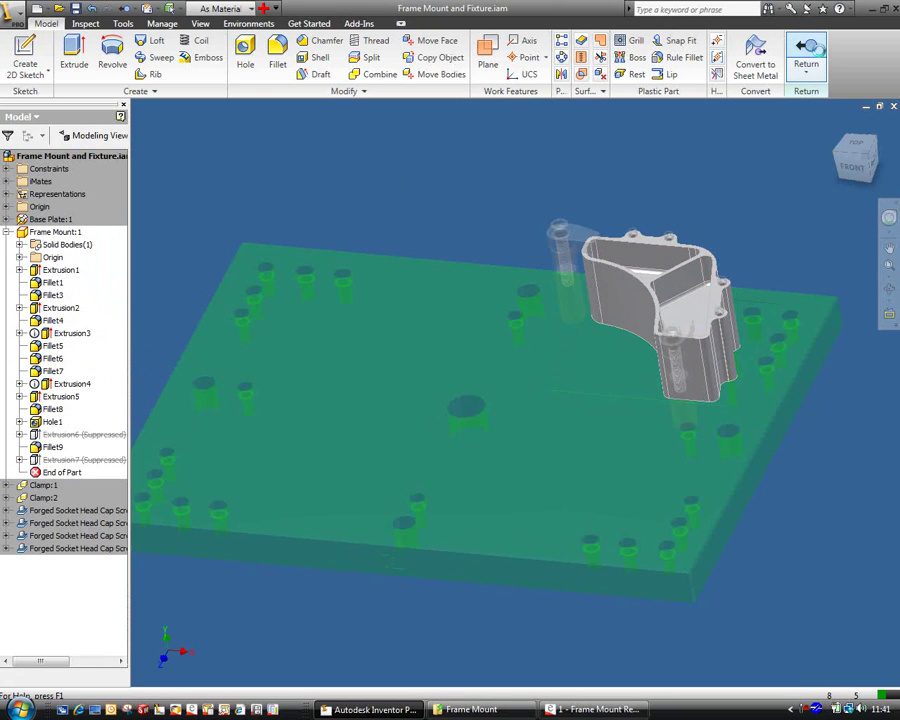
{"action": "left_click", "coordinate": [806, 55]}
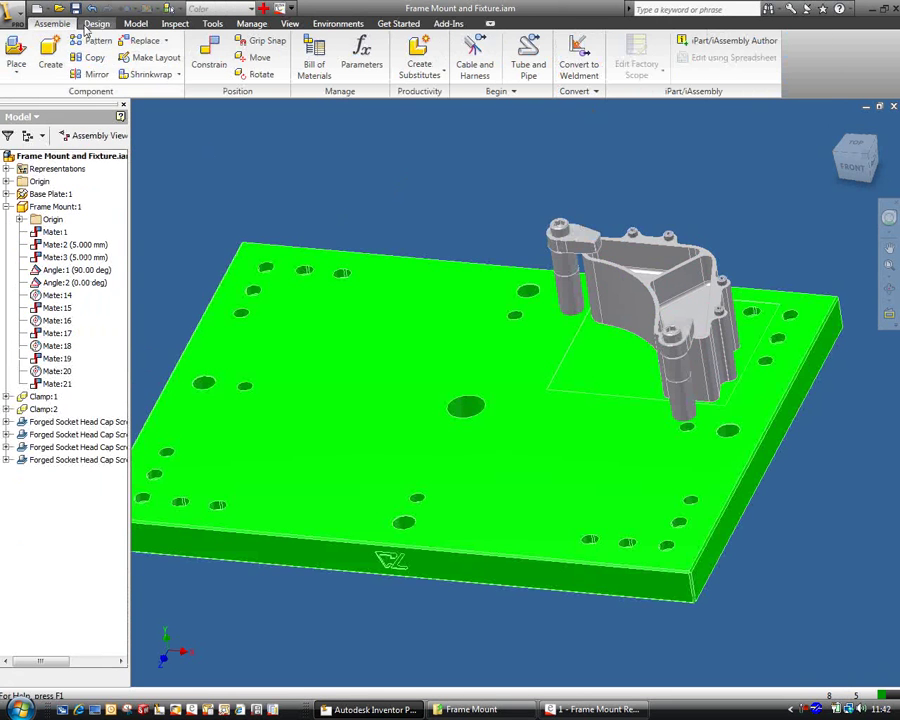
Save the Frame Mount and Fixture.iam assembly together with its modified part.
{"action": "left_click", "coordinate": [75, 8]}
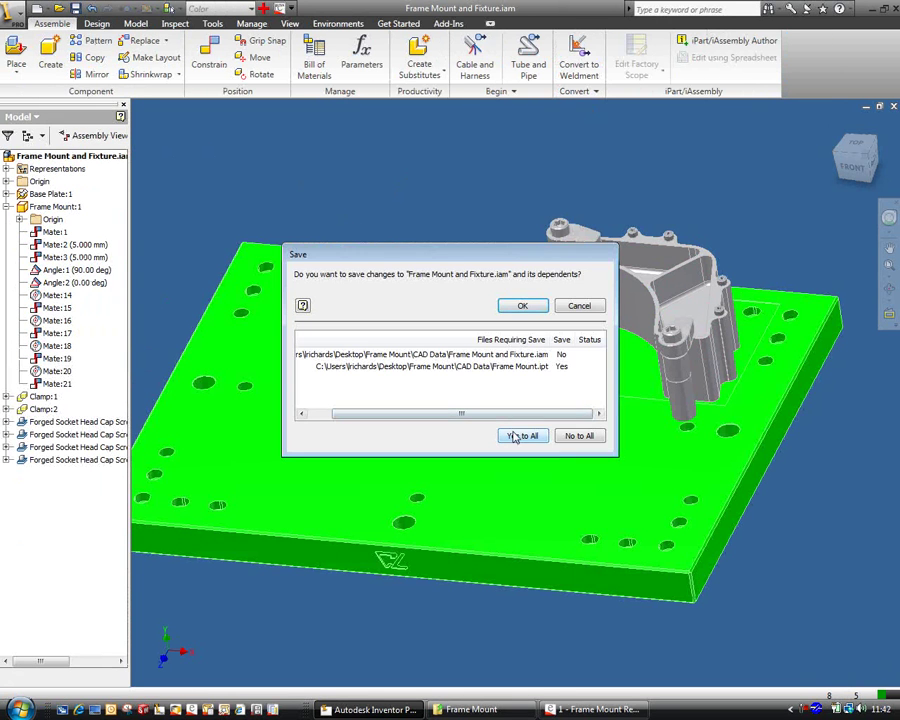
{"action": "left_click", "coordinate": [519, 307]}
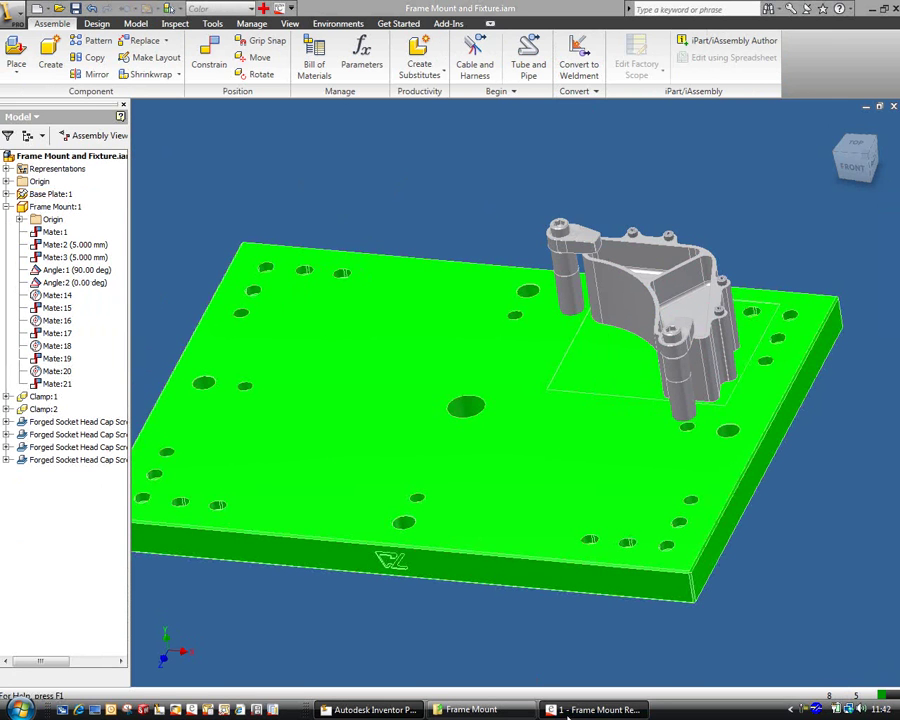
{"action": "left_click", "coordinate": [567, 707]}
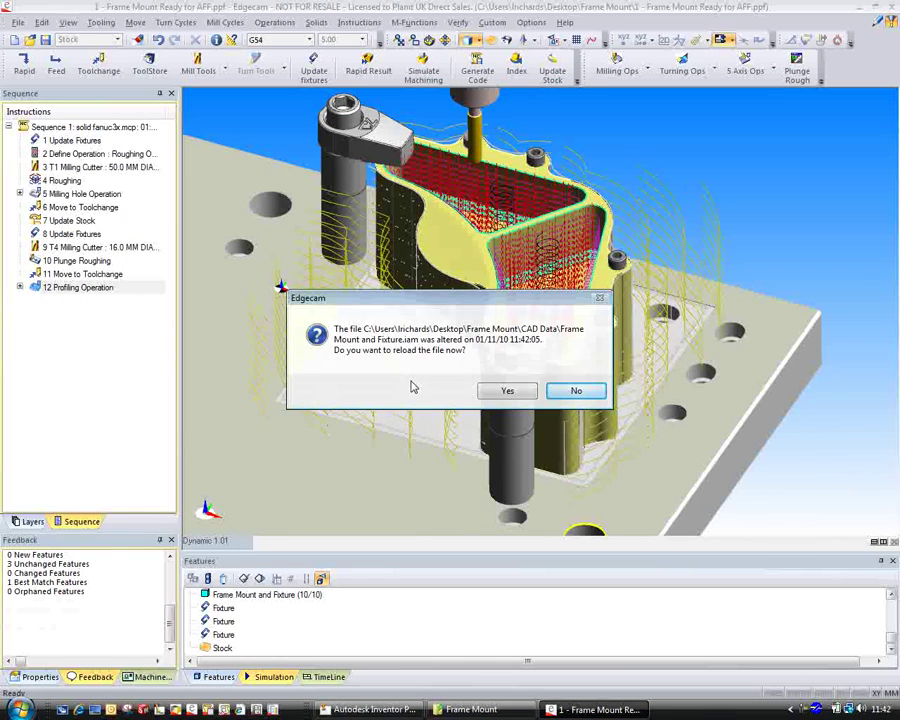
Accept the prompt to reload the altered Frame Mount and Fixture.iam.
{"action": "key", "text": "Return"}
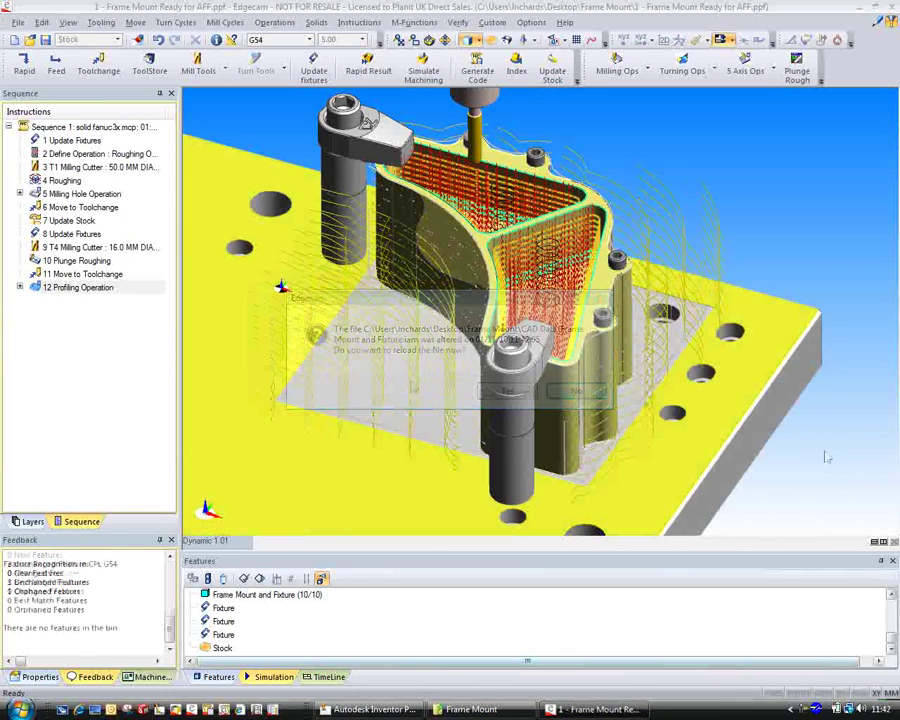